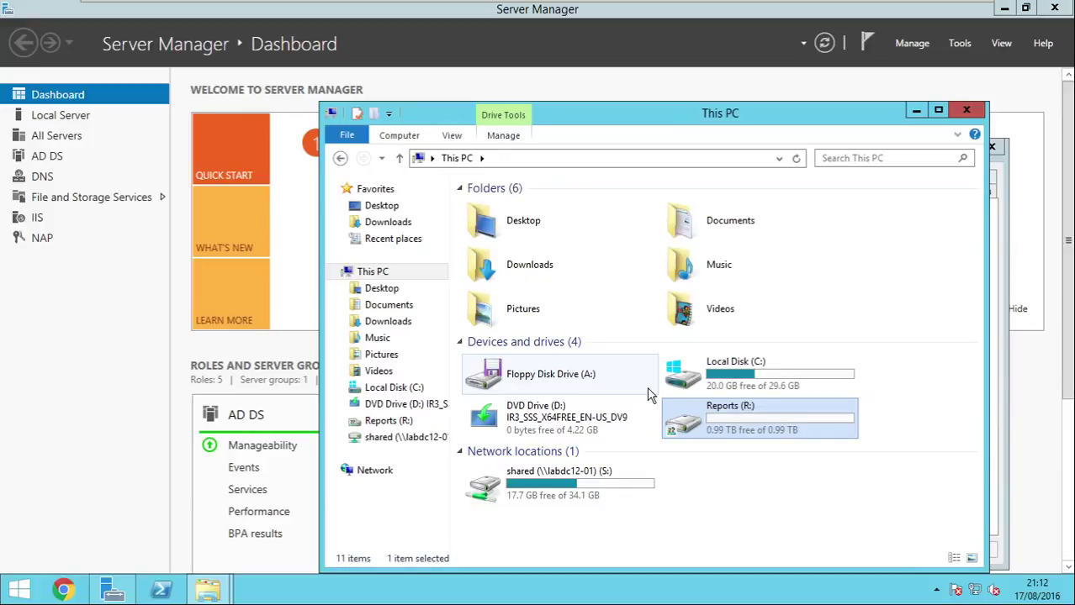
# Step: Open Reports (R:) > Source, find it empty, and glance at the LABHPV12-01 server before returning
pyautogui.doubleClick(714, 425)
pyautogui.doubleClick(492, 210)
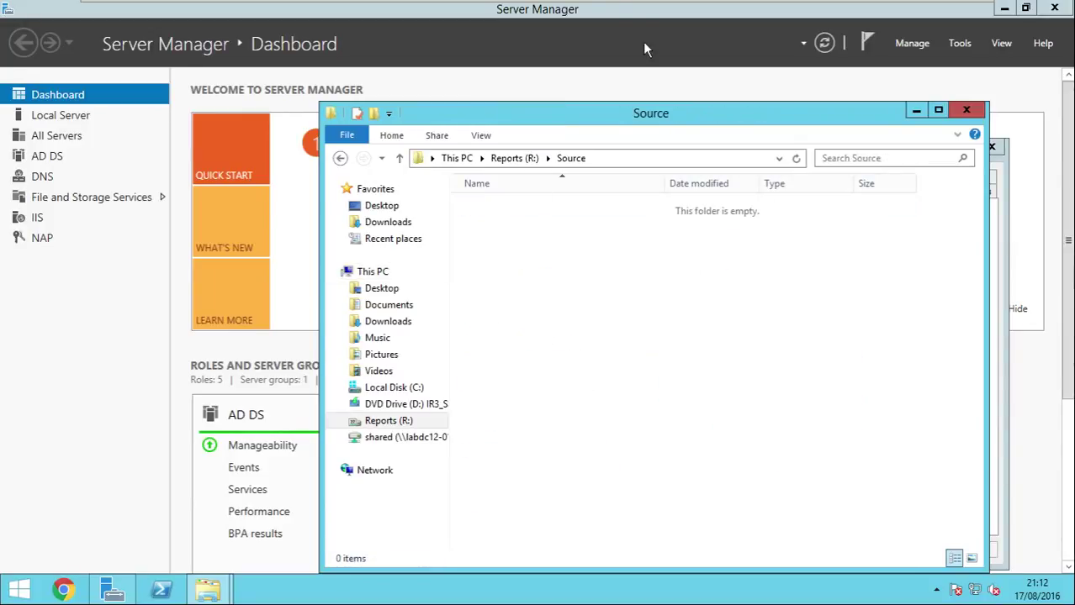
pyautogui.click(638, 11)
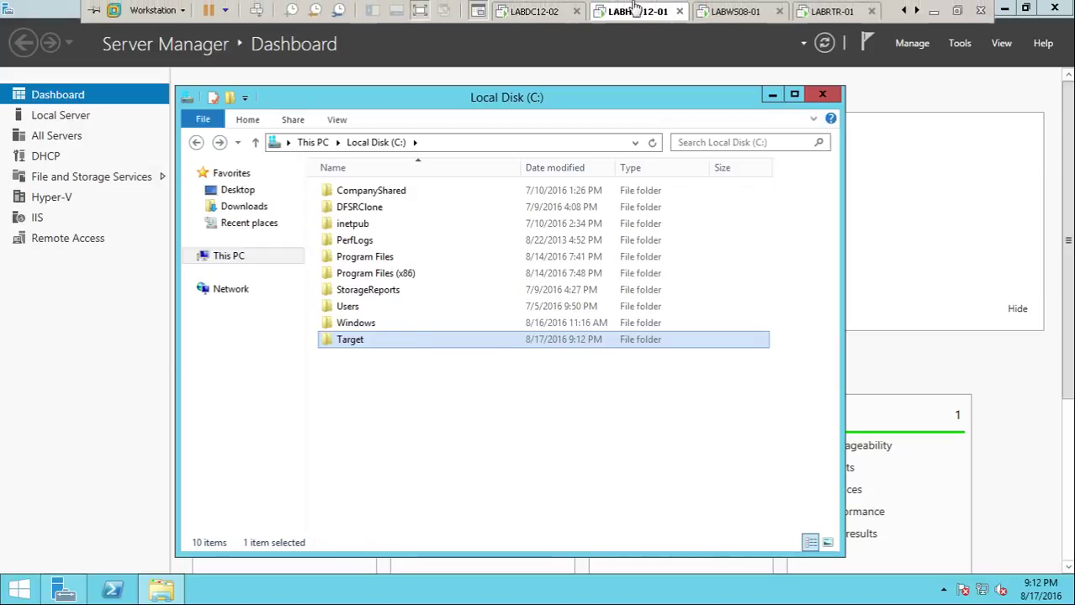
pyautogui.click(538, 11)
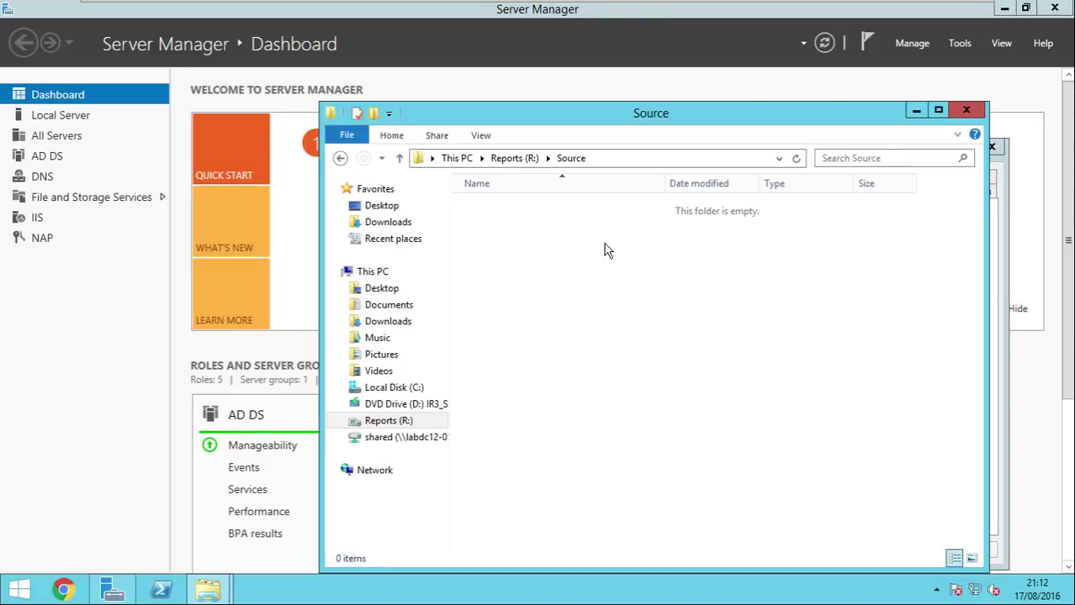
# Step: From This PC, check the Reports (R:) properties and note its network path \\LABDC12-02\Reports
pyautogui.click(507, 160)
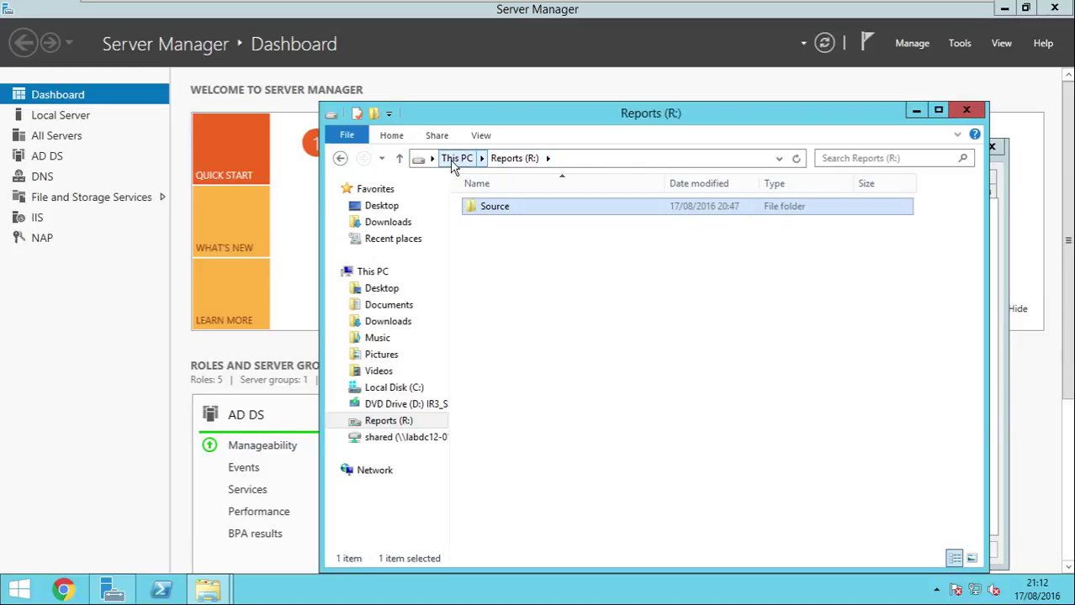
pyautogui.click(456, 158)
pyautogui.rightClick(715, 418)
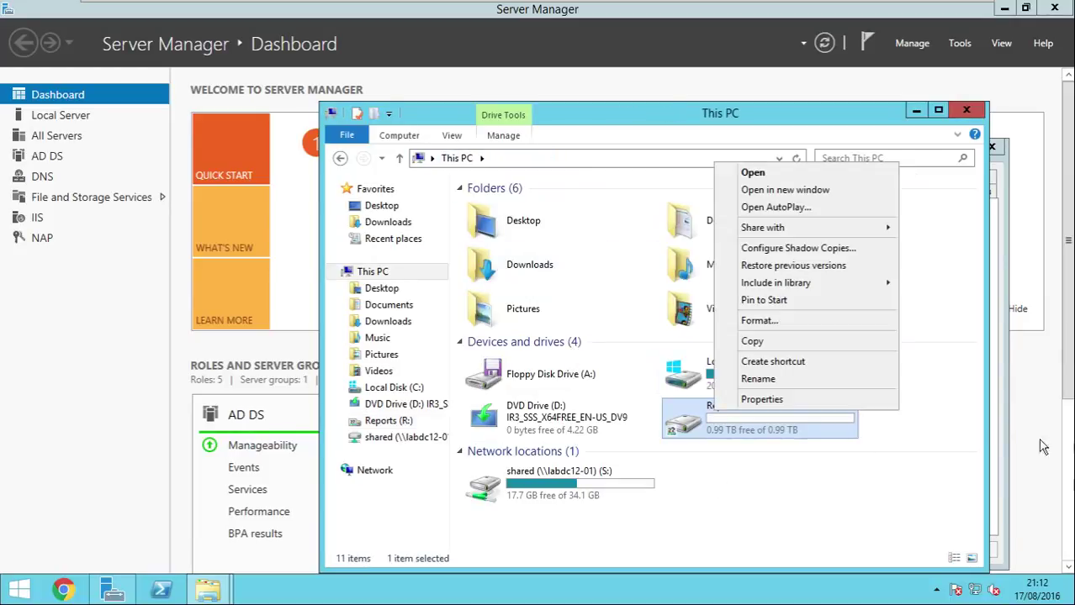
pyautogui.click(729, 401)
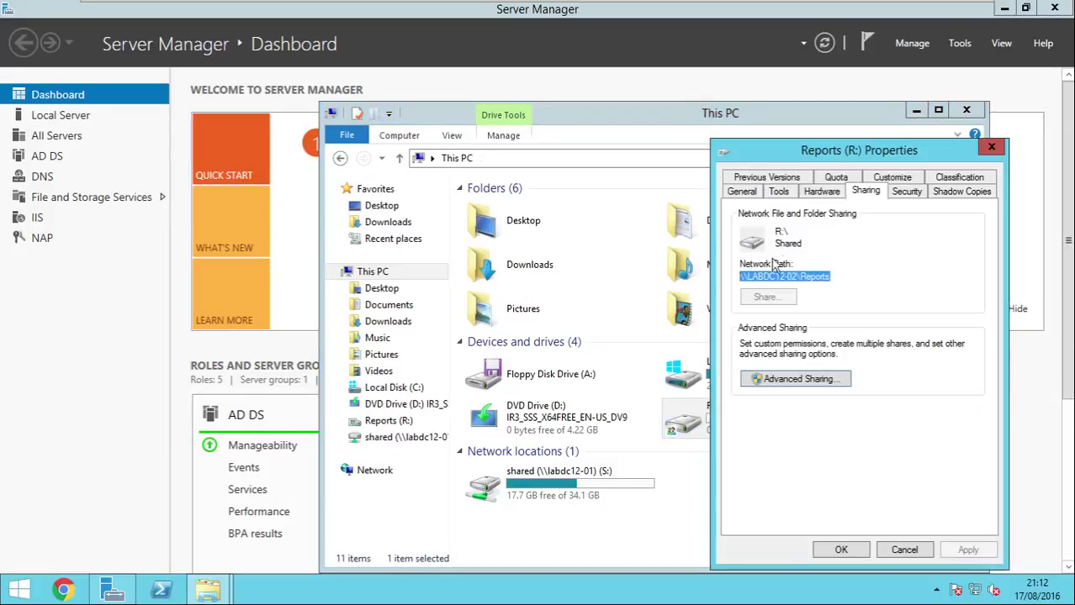
pyautogui.click(841, 272)
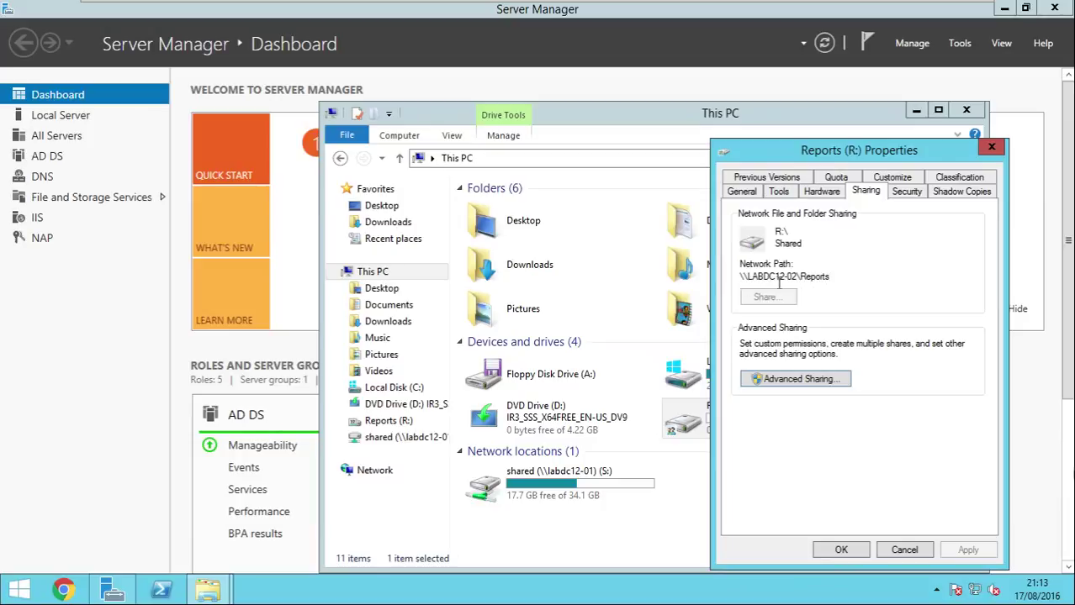
pyautogui.doubleClick(833, 278)
pyautogui.press('Escape')
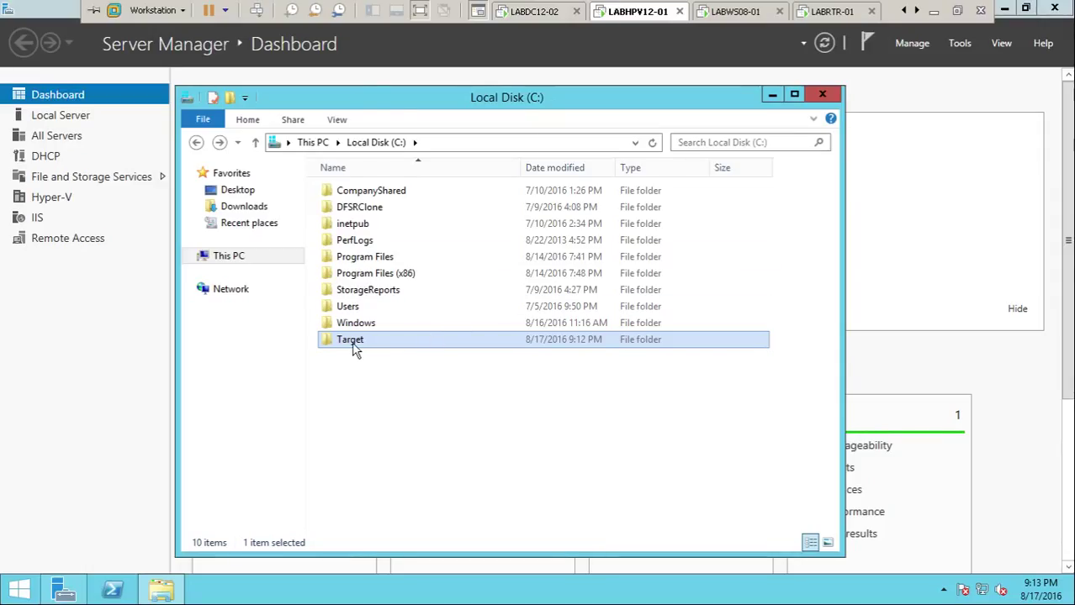
# Step: Turn on advanced sharing for the Target folder with share name Target
pyautogui.rightClick(351, 340)
pyautogui.click(388, 328)
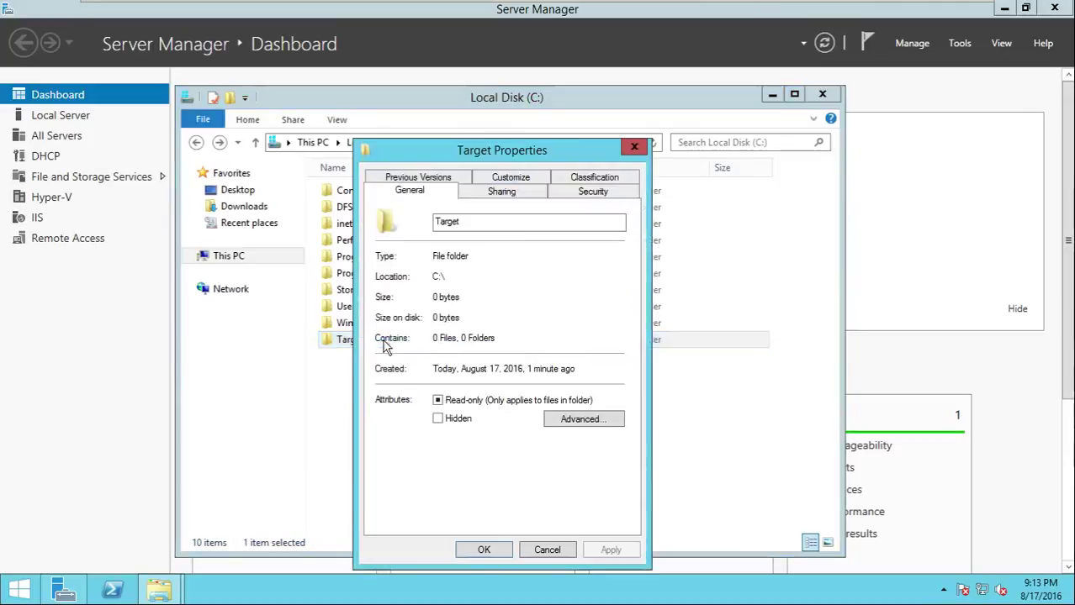
pyautogui.click(488, 191)
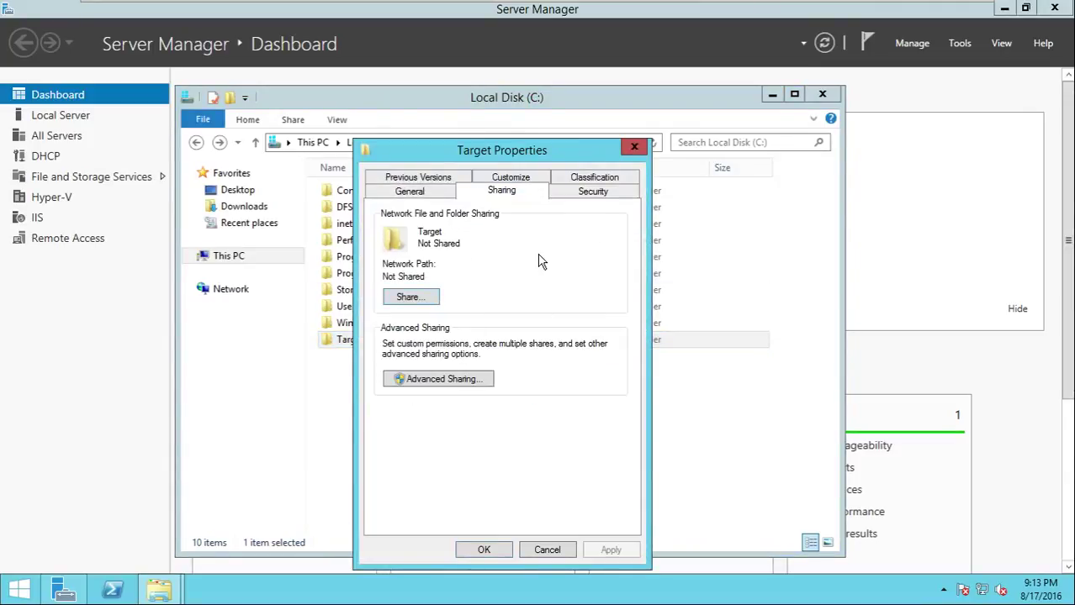
pyautogui.click(475, 379)
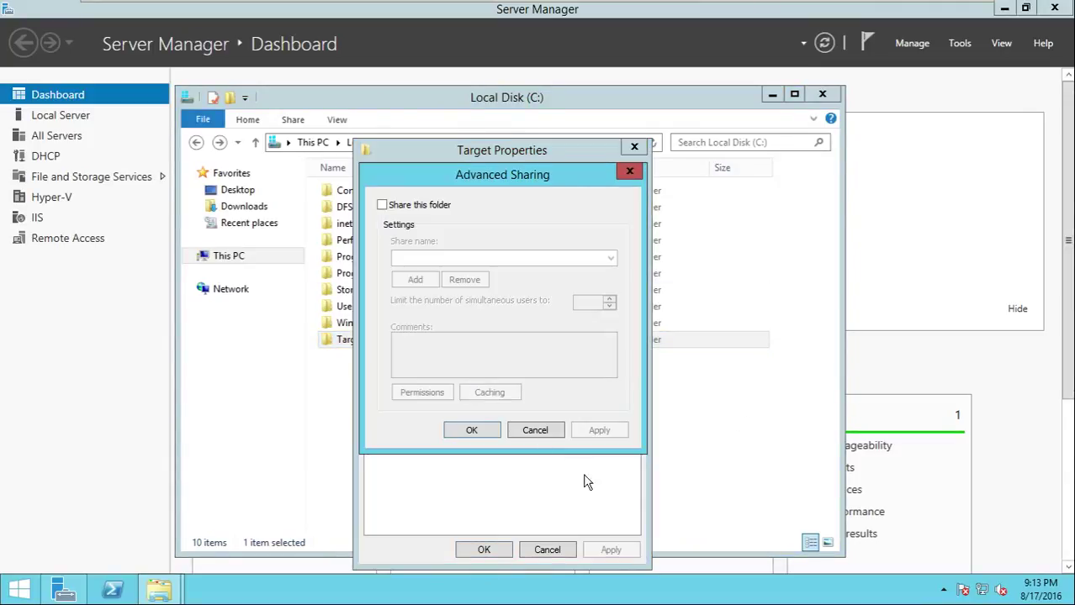
pyautogui.click(401, 209)
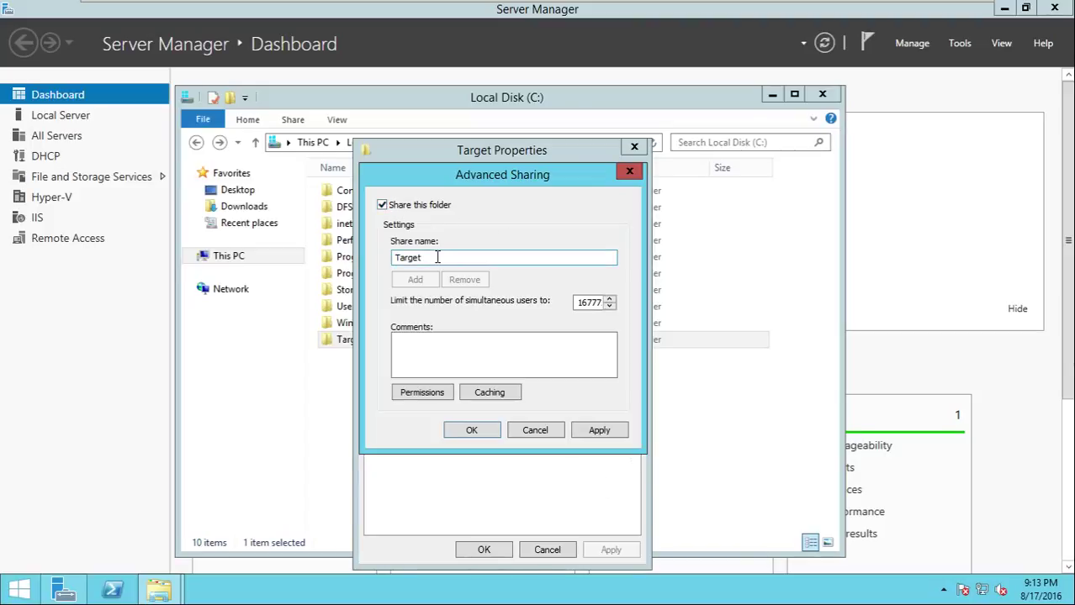
pyautogui.moveTo(446, 258); pyautogui.dragTo(271, 264)
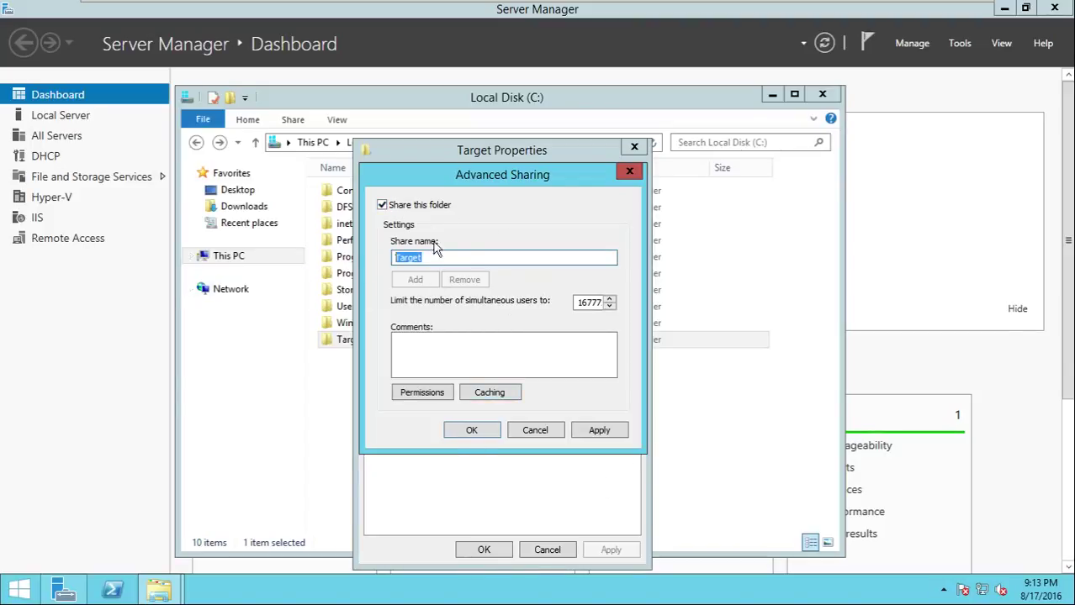
# Step: Allow Everyone Full Control on the Target share and note its path \\LABHPV12-01\Target
pyautogui.click(422, 393)
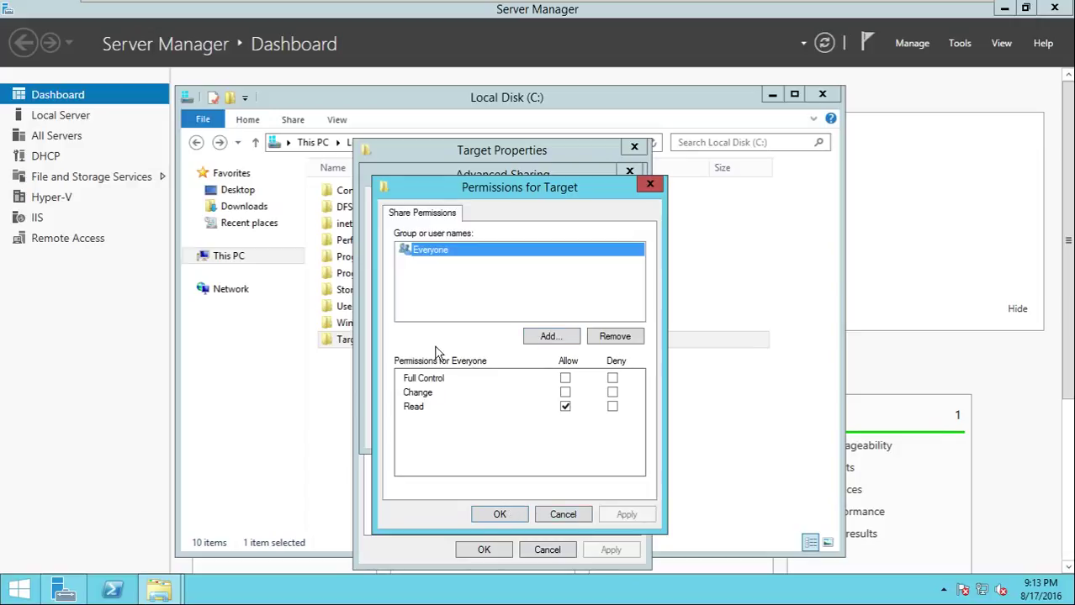
pyautogui.click(565, 378)
pyautogui.click(626, 515)
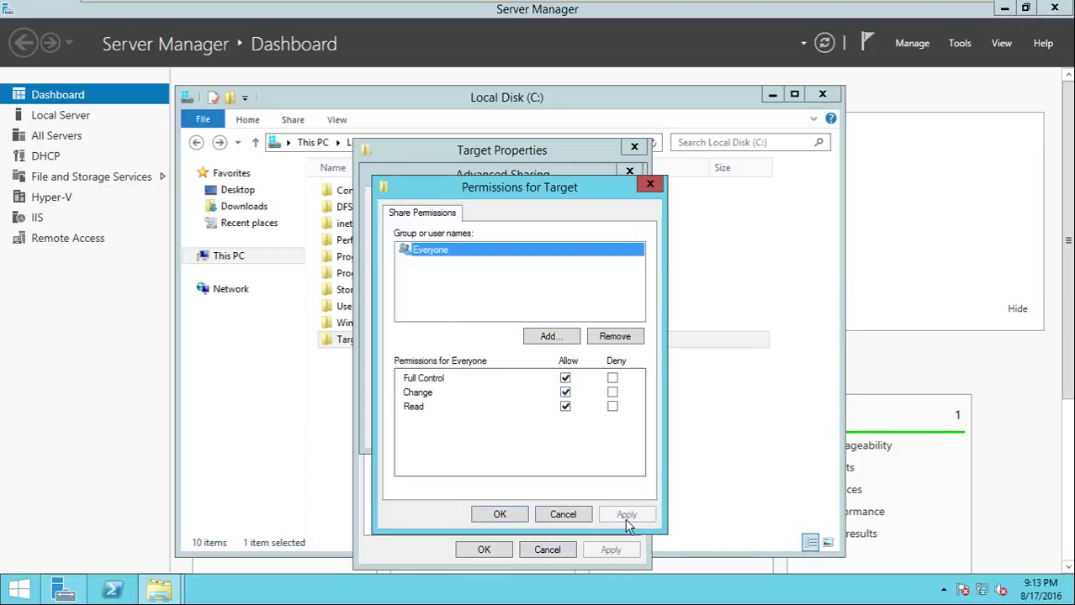
pyautogui.click(501, 515)
pyautogui.click(589, 430)
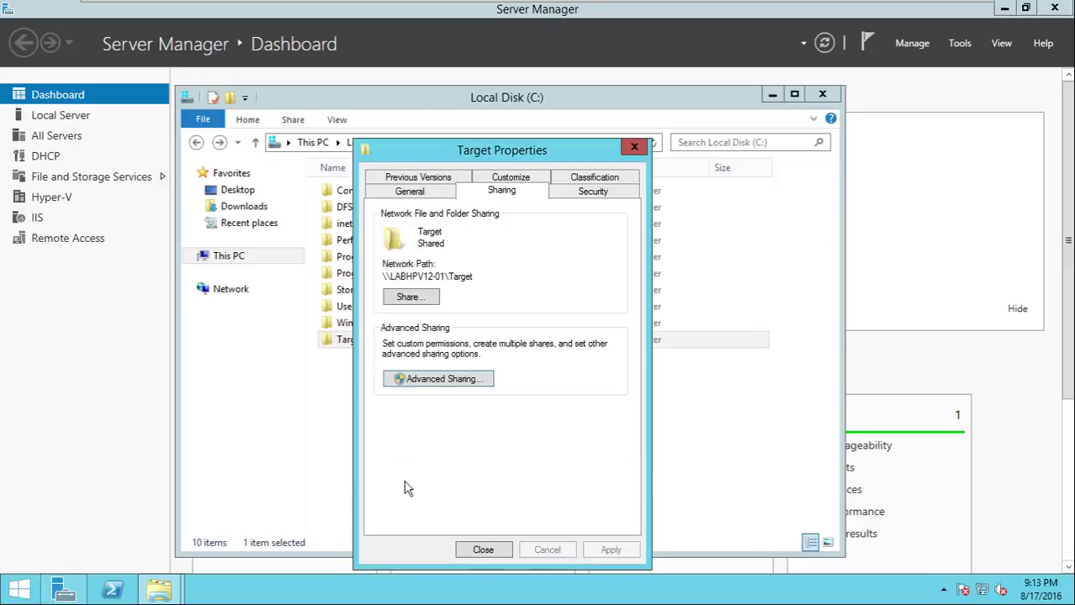
pyautogui.click(523, 436)
pyautogui.moveTo(482, 281); pyautogui.dragTo(366, 281)
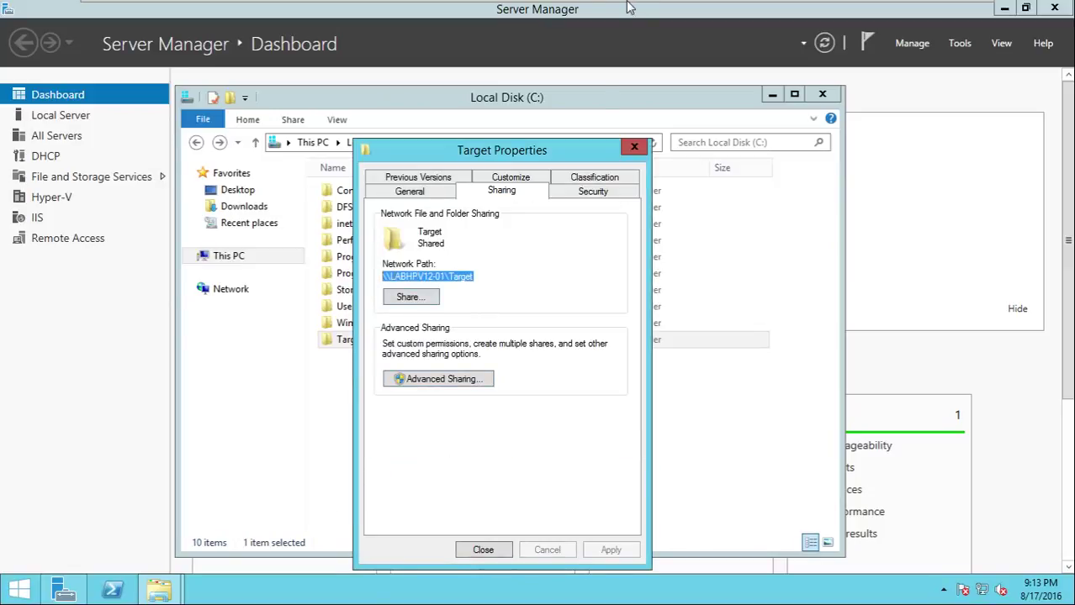
# Step: On LABDC12-02, browse by address bar to the c$ share on labhpv12-01
pyautogui.moveTo(629, 6)
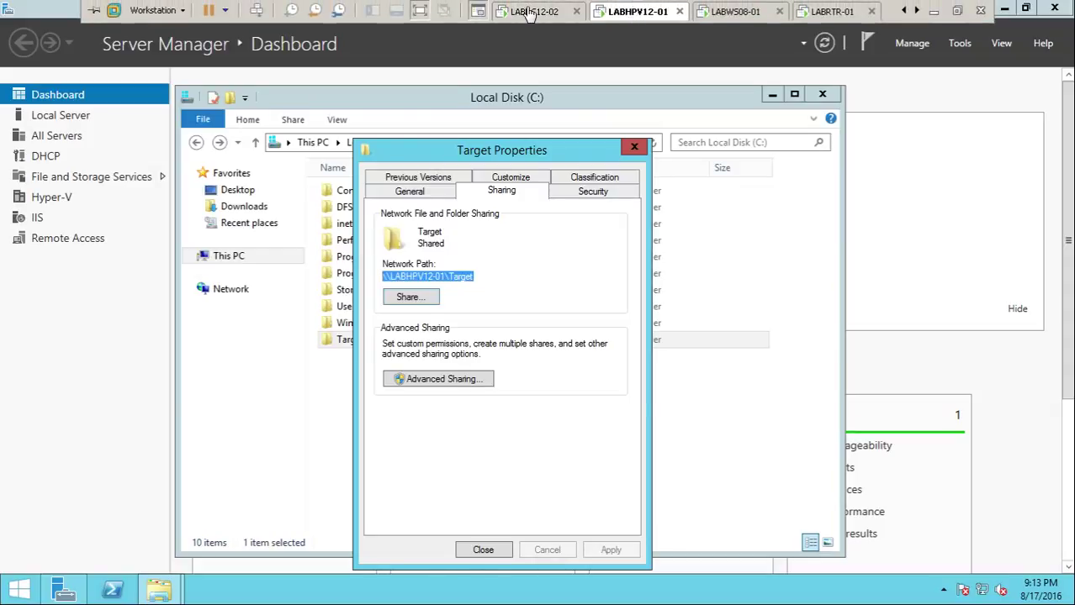
pyautogui.click(555, 12)
pyautogui.click(536, 158)
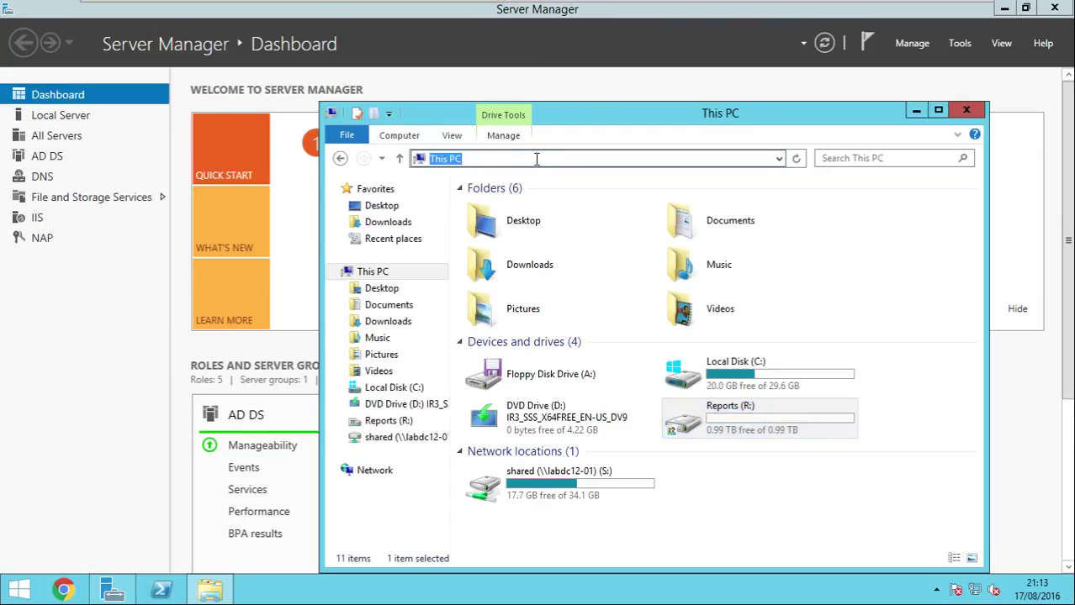
pyautogui.write('\\\\')
pyautogui.press('BackSpace')
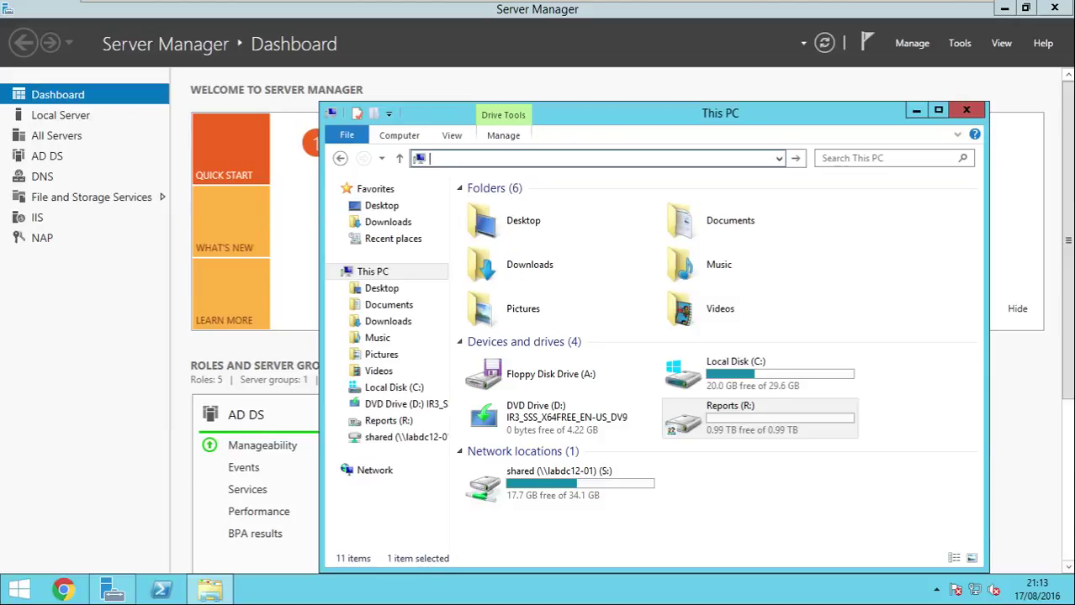
pyautogui.write('\\\\la')
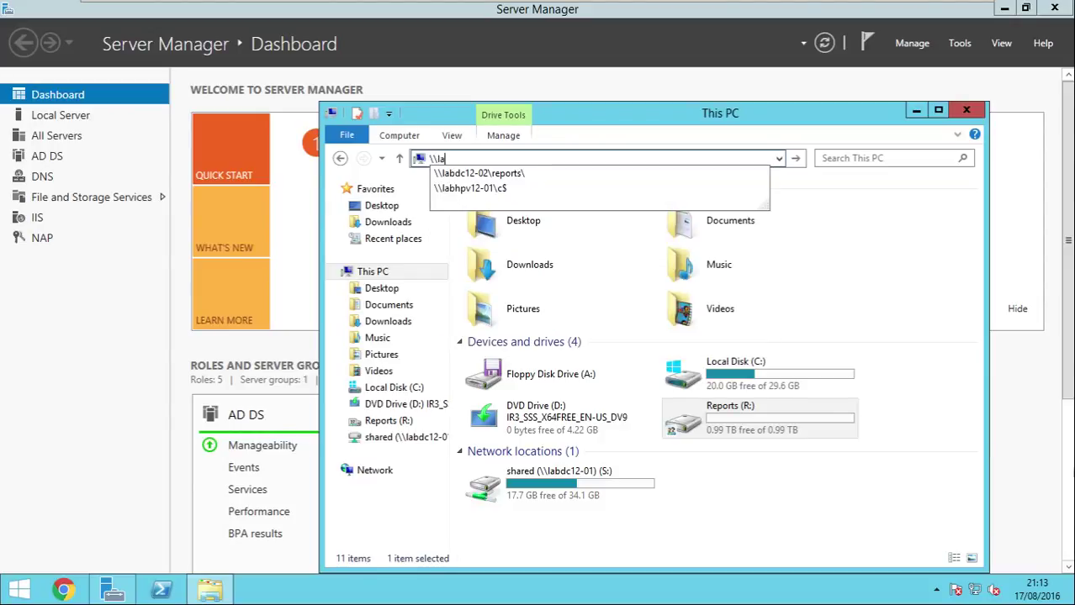
pyautogui.write('b')
pyautogui.click(509, 184)
# Step: Open the Target folder on labhpv12-01, confirm it is empty, and leave it
pyautogui.click(618, 157)
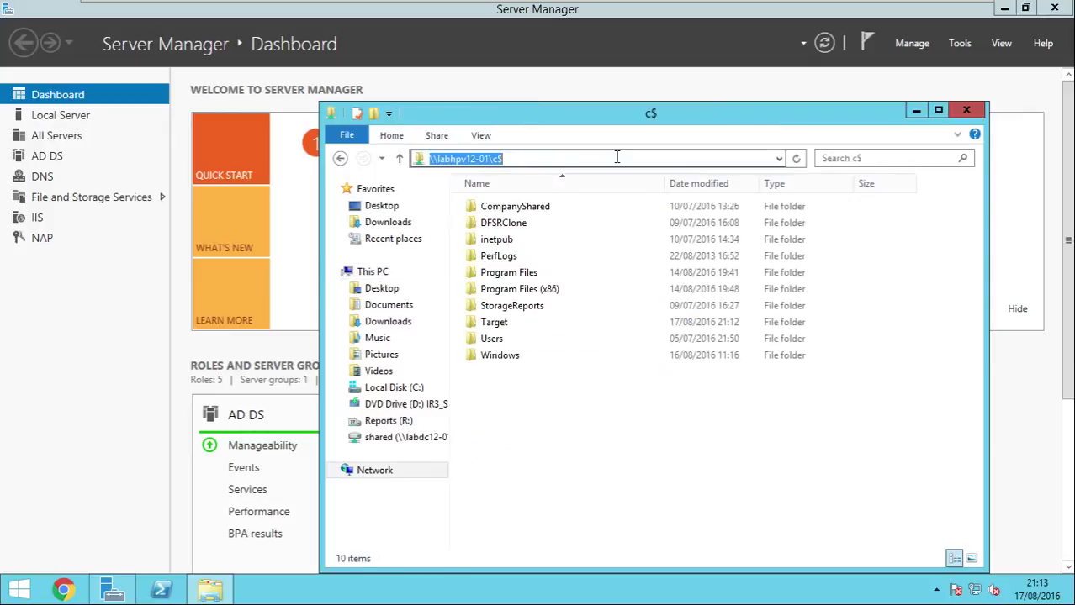
pyautogui.click(541, 159)
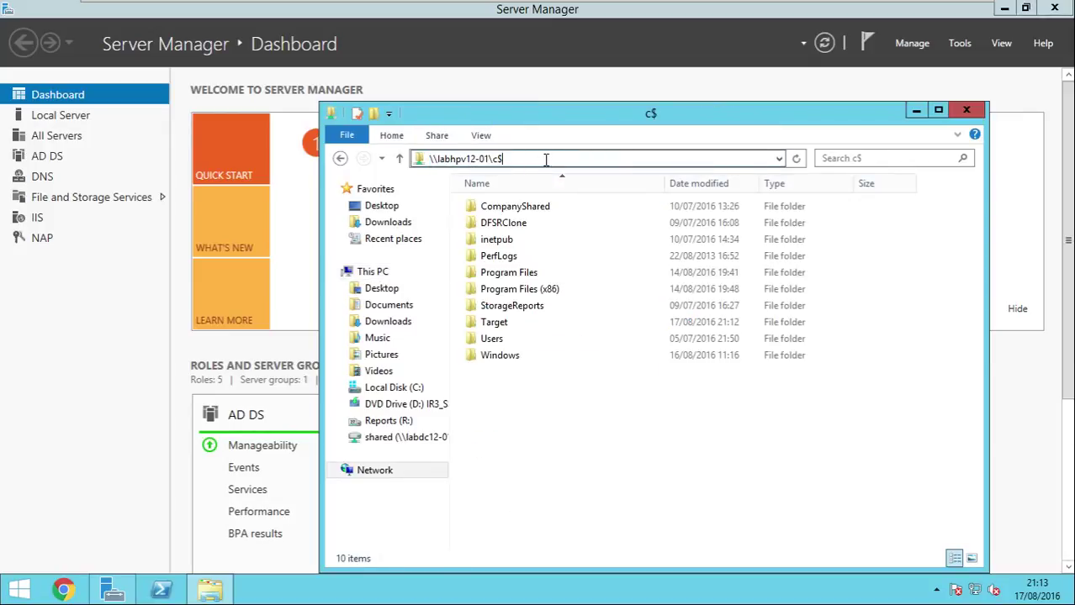
pyautogui.write('\\')
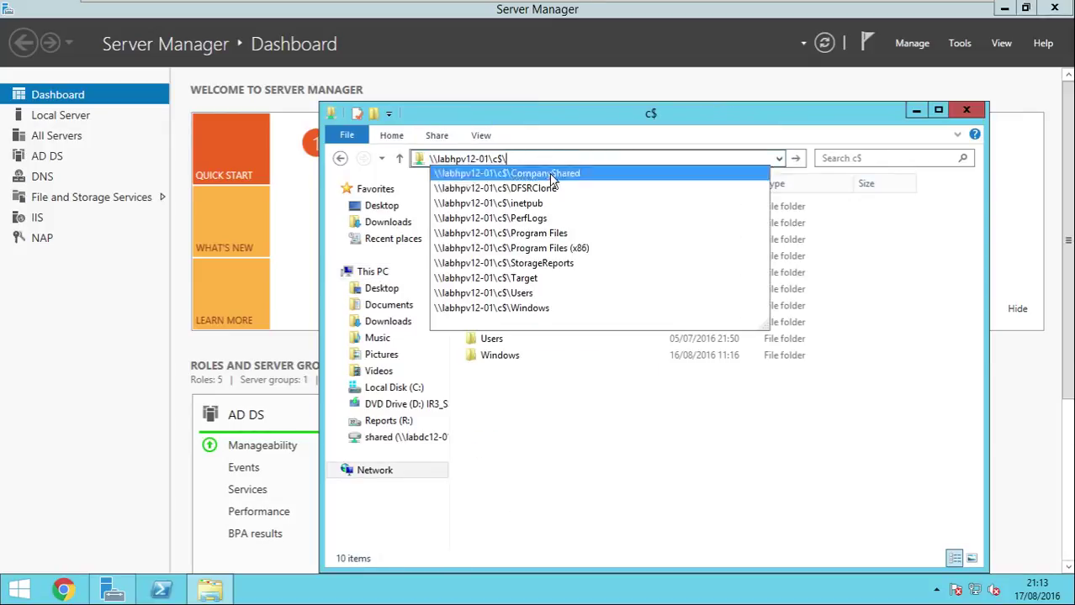
pyautogui.click(535, 278)
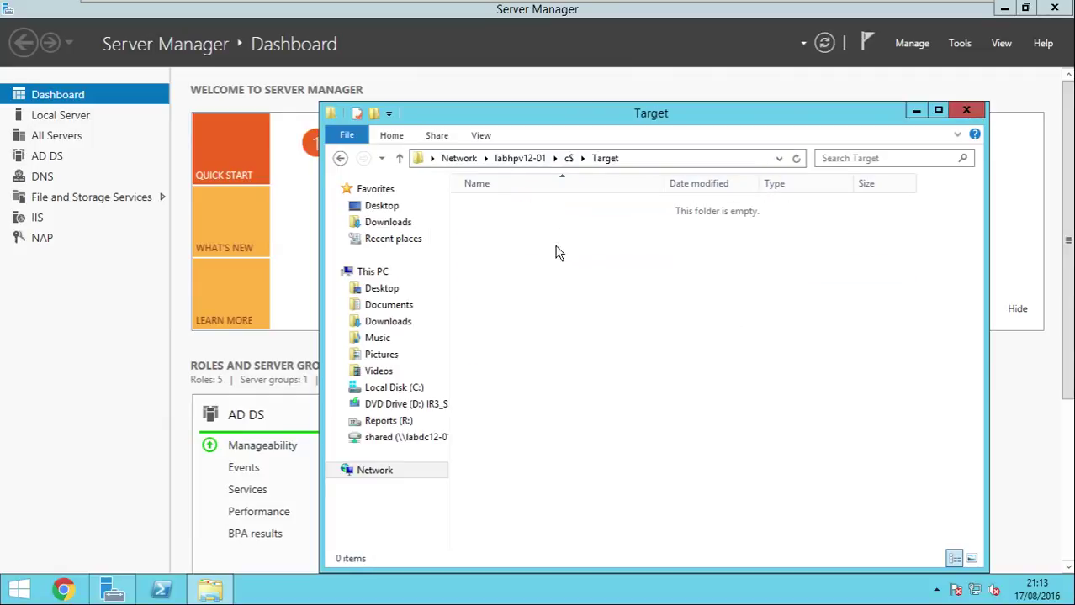
pyautogui.moveTo(529, 237); pyautogui.dragTo(833, 463)
pyautogui.click(459, 159)
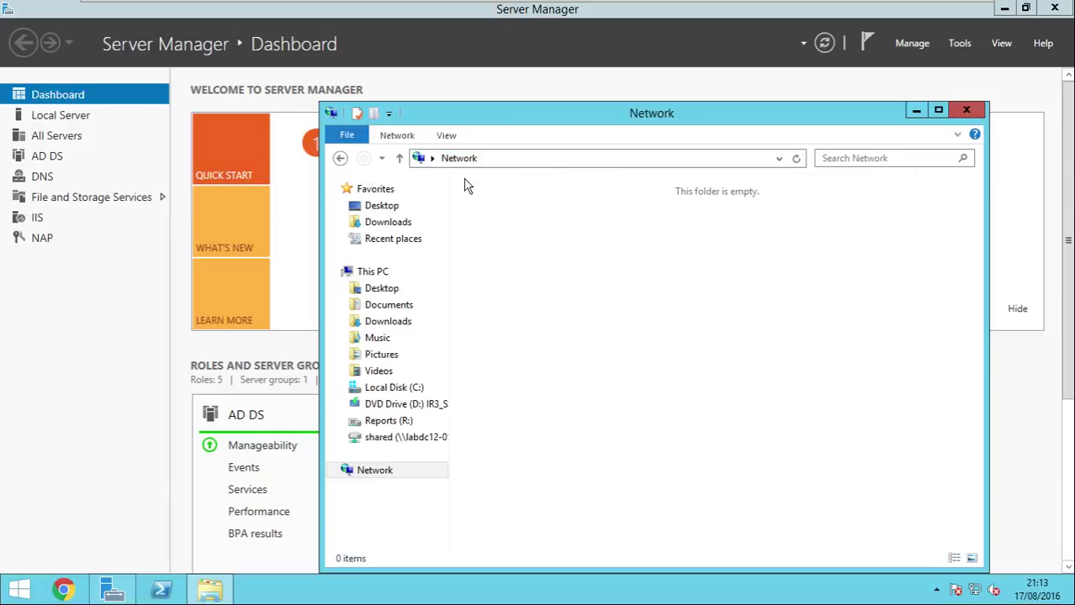
# Step: Navigate from Desktop through This PC and Local Disk (C:) to FSRM-Test\Scripts
pyautogui.click(380, 206)
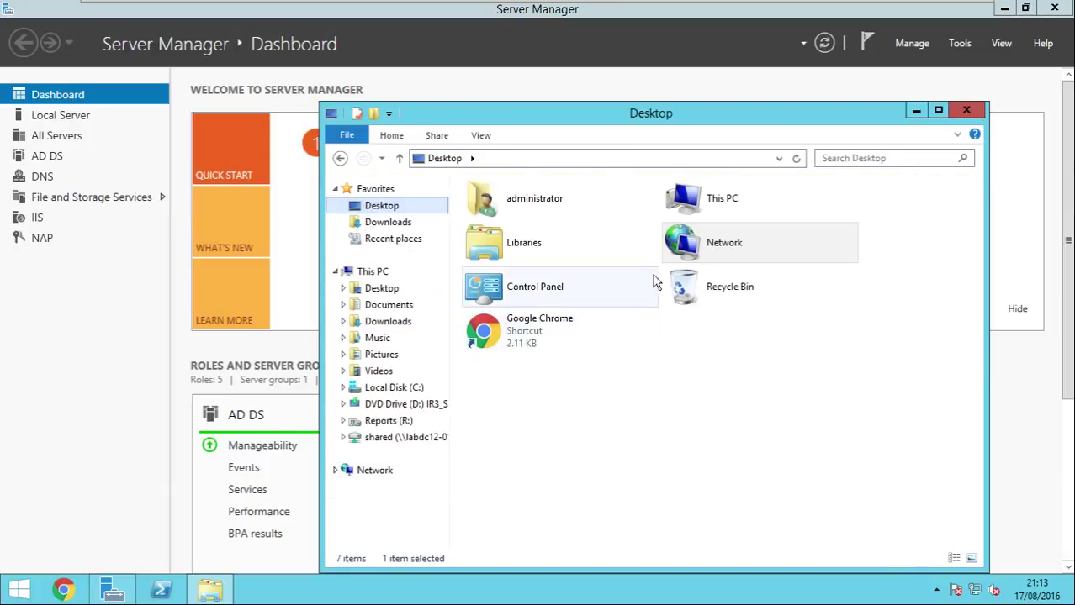
pyautogui.click(696, 208)
pyautogui.doubleClick(696, 209)
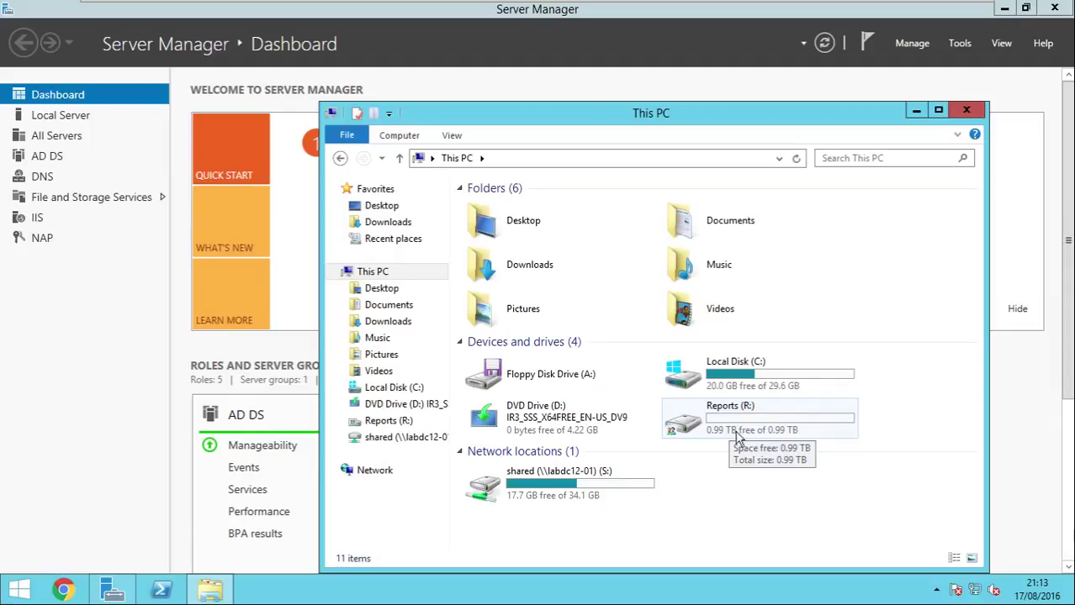
pyautogui.doubleClick(716, 380)
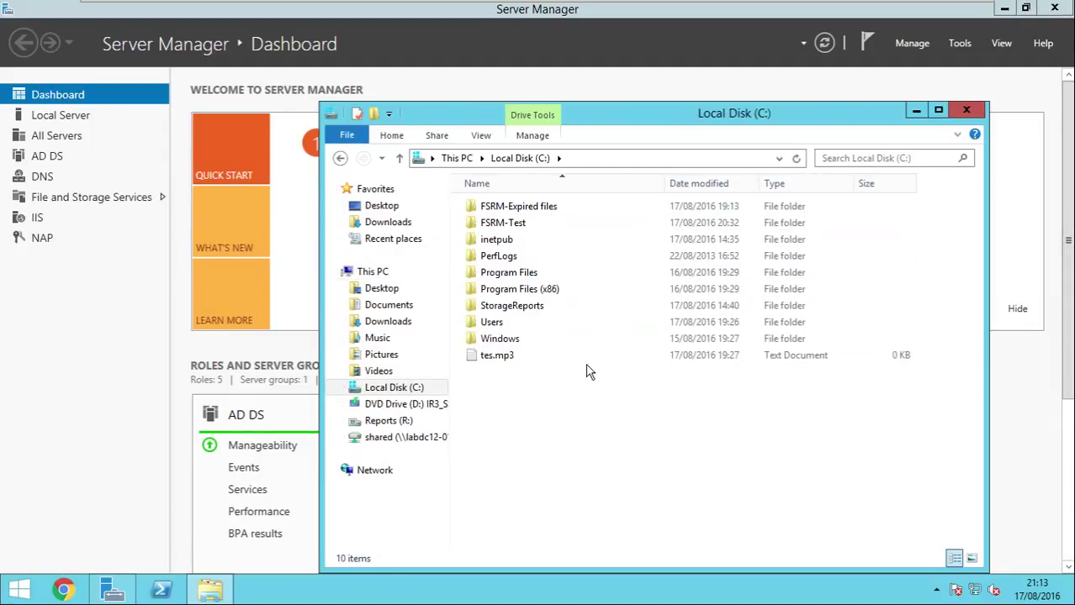
pyautogui.doubleClick(500, 221)
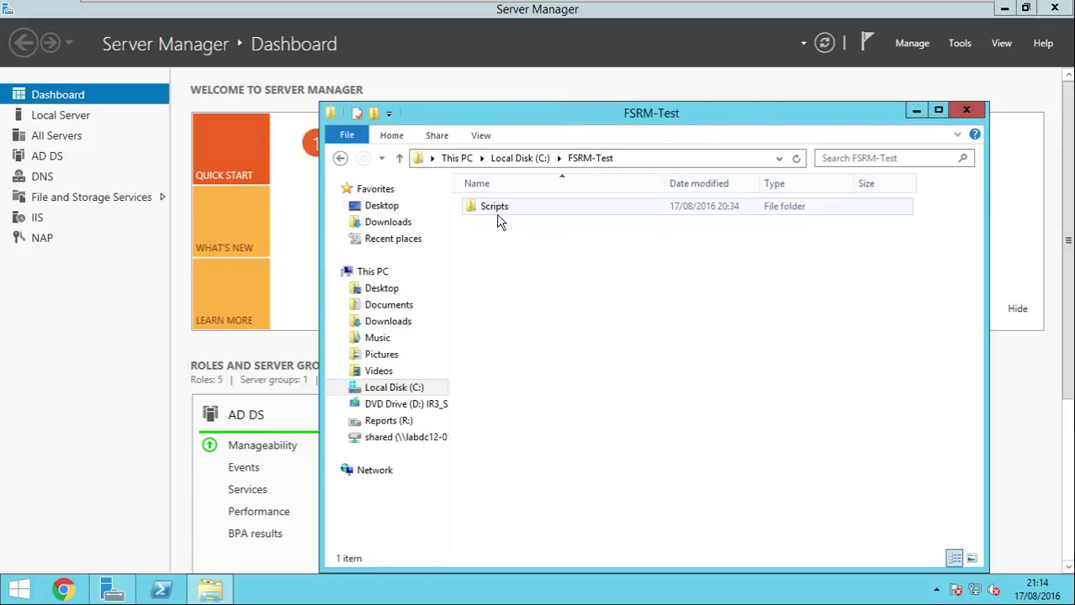
pyautogui.doubleClick(501, 210)
# Step: Bring up the Scripts folder's context menu on empty space, not on movefiles
pyautogui.rightClick(495, 206)
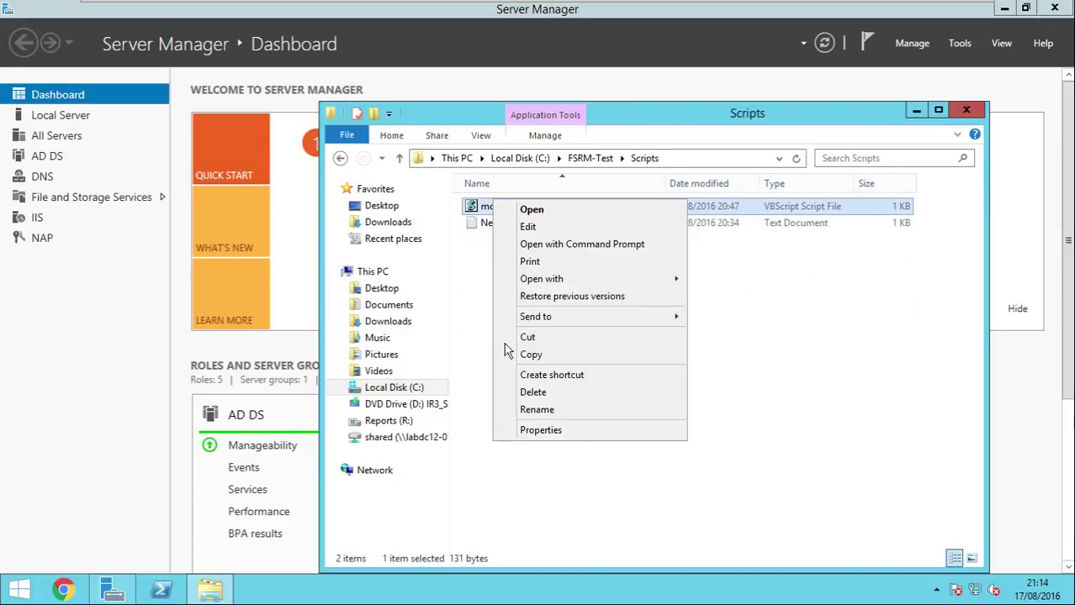
pyautogui.click(824, 442)
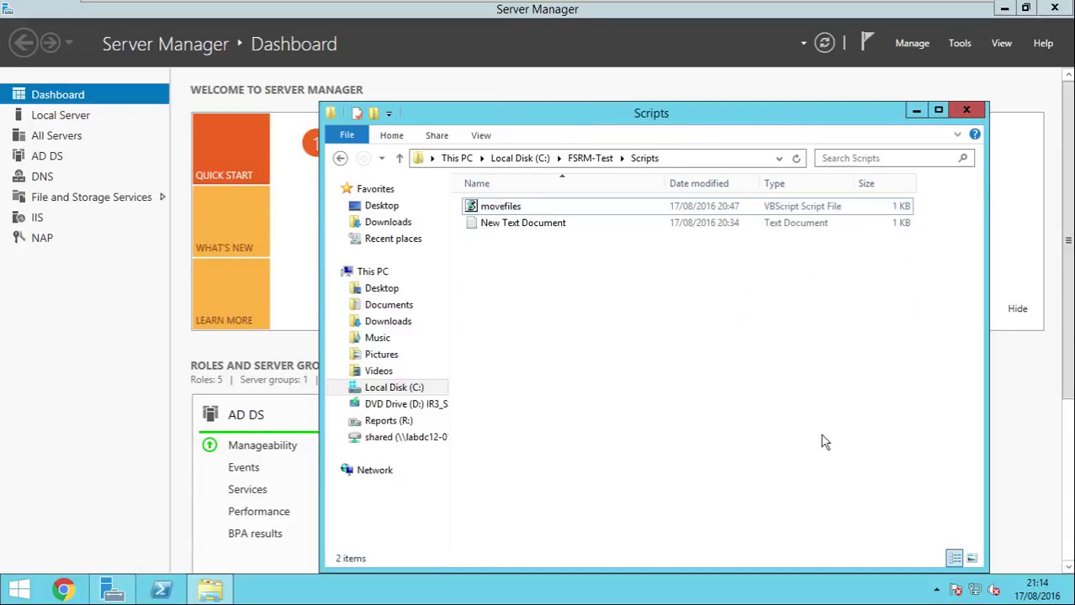
pyautogui.rightClick(497, 209)
pyautogui.click(539, 354)
pyautogui.rightClick(541, 354)
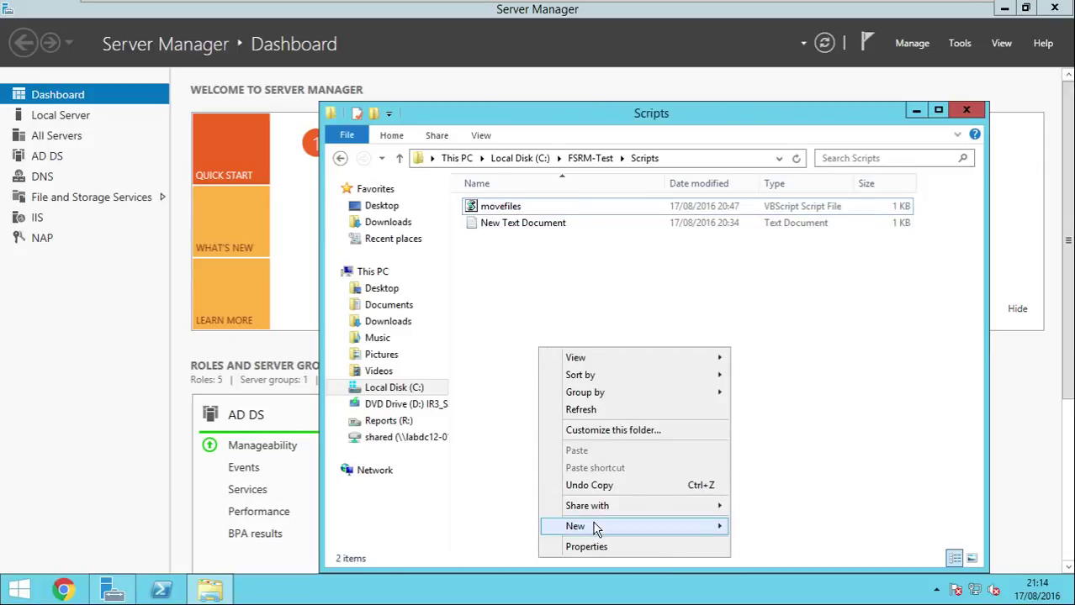
# Step: Create a new text document in Scripts named New Text Document (2)
pyautogui.moveTo(646, 529)
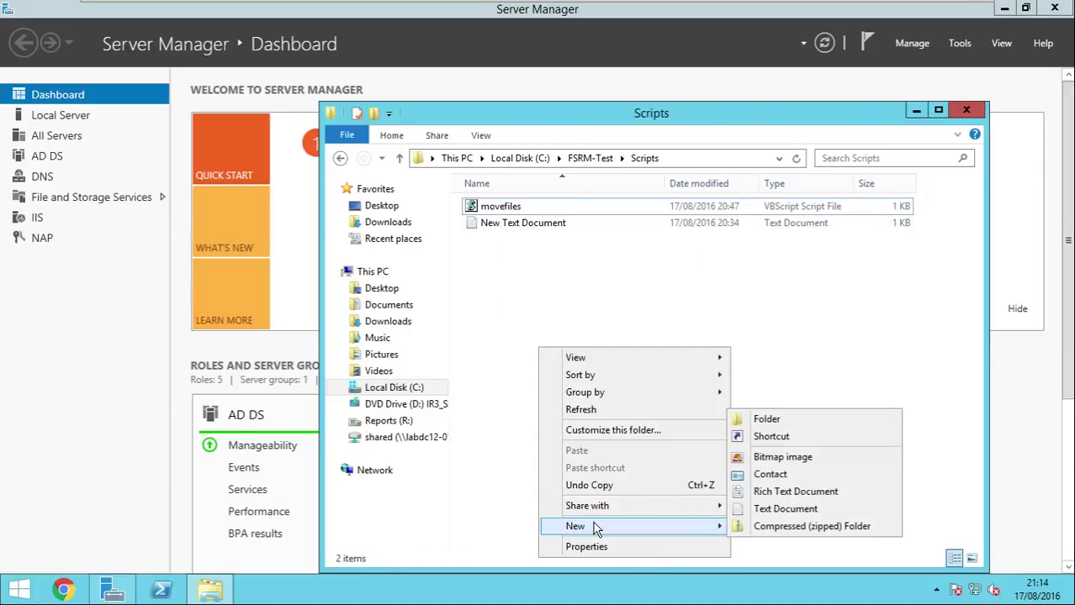
pyautogui.click(778, 508)
pyautogui.press('Return')
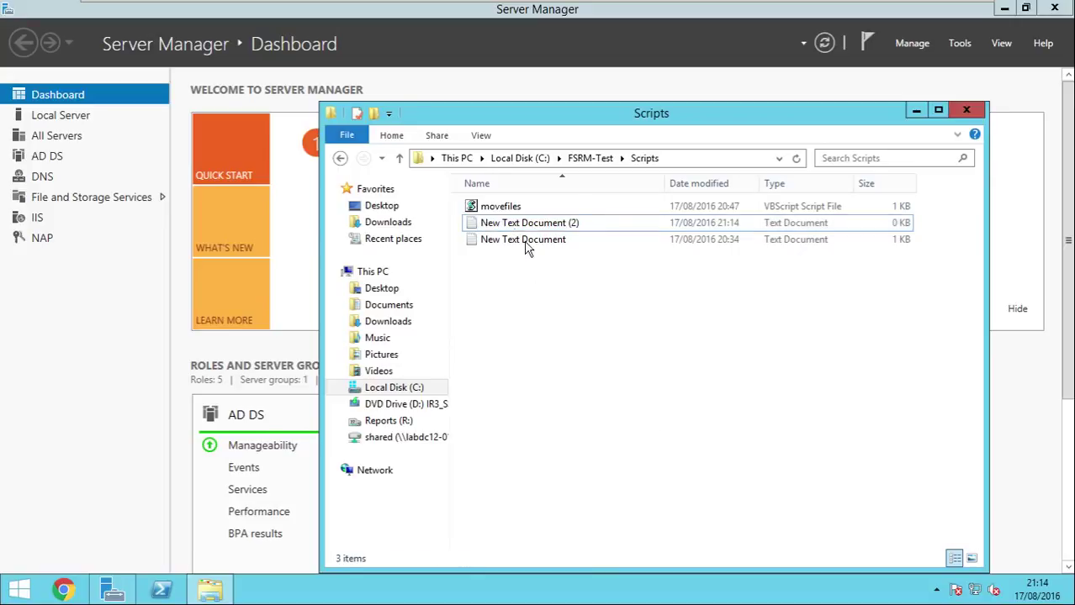
# Step: Copy the entire movefiles script text, close it, and open New Text Document (2) in Notepad
pyautogui.rightClick(500, 208)
pyautogui.click(513, 228)
pyautogui.hotkey('ctrl', 'a')
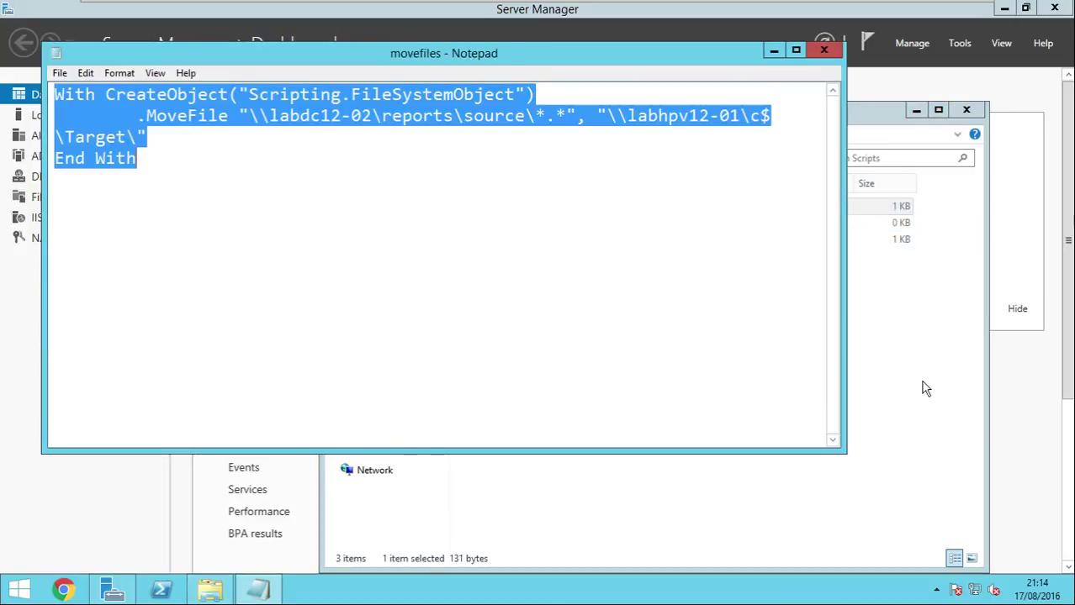
pyautogui.click(923, 383)
pyautogui.click(596, 47)
pyautogui.click(835, 53)
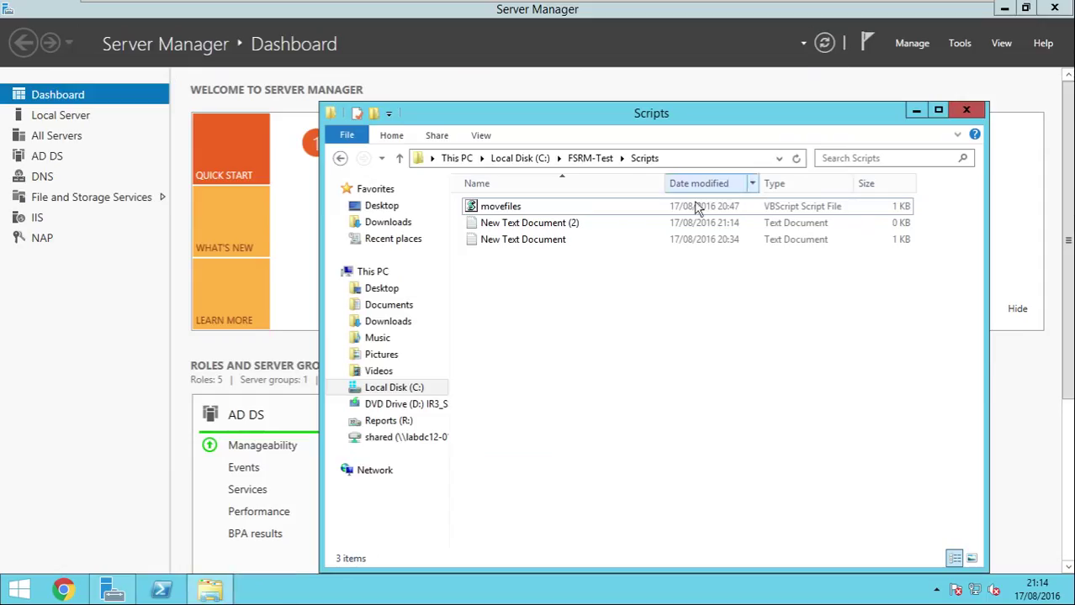
pyautogui.doubleClick(680, 217)
pyautogui.hotkey('ctrl', 'v')
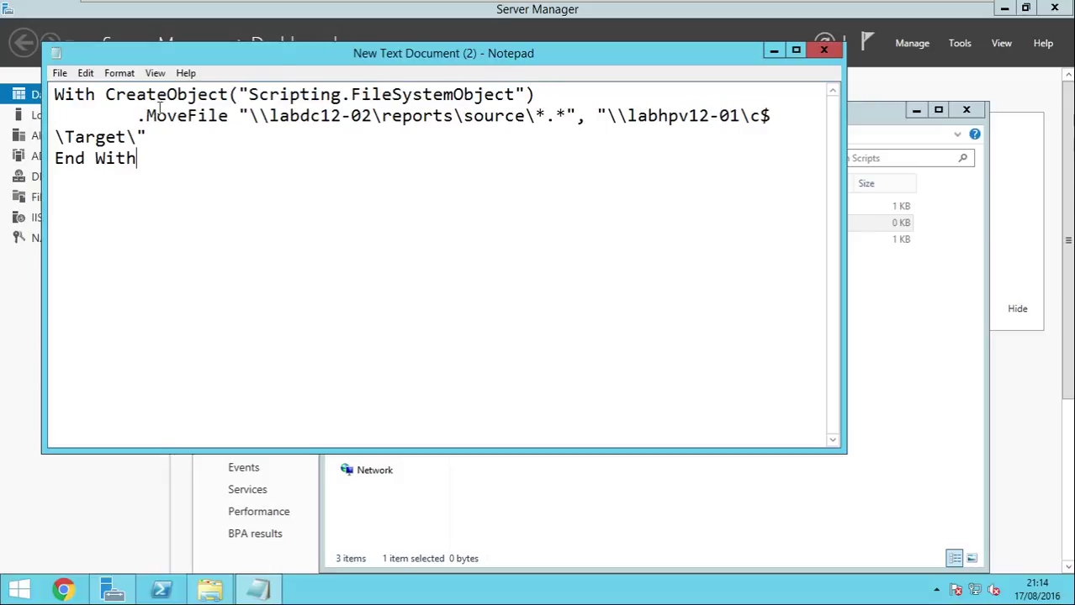
pyautogui.moveTo(251, 118); pyautogui.dragTo(569, 117)
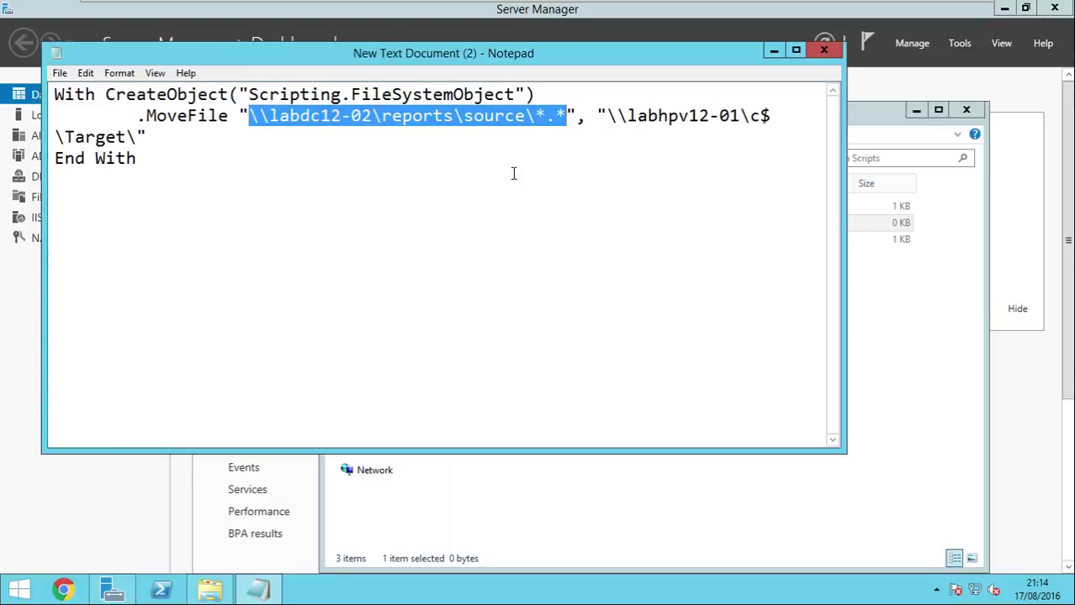
pyautogui.click(291, 116)
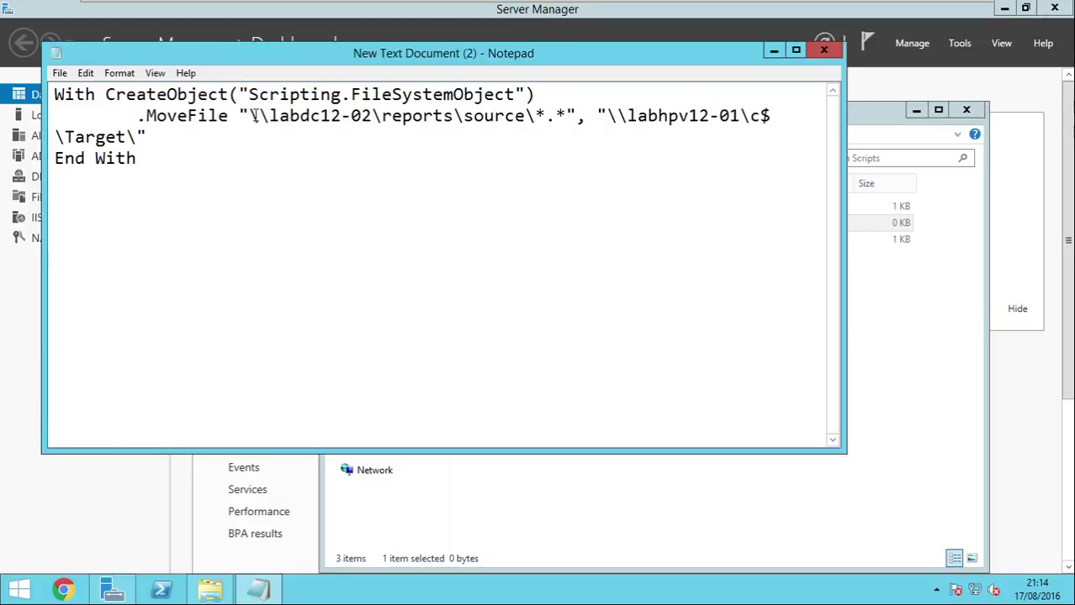
pyautogui.moveTo(250, 116); pyautogui.dragTo(566, 116)
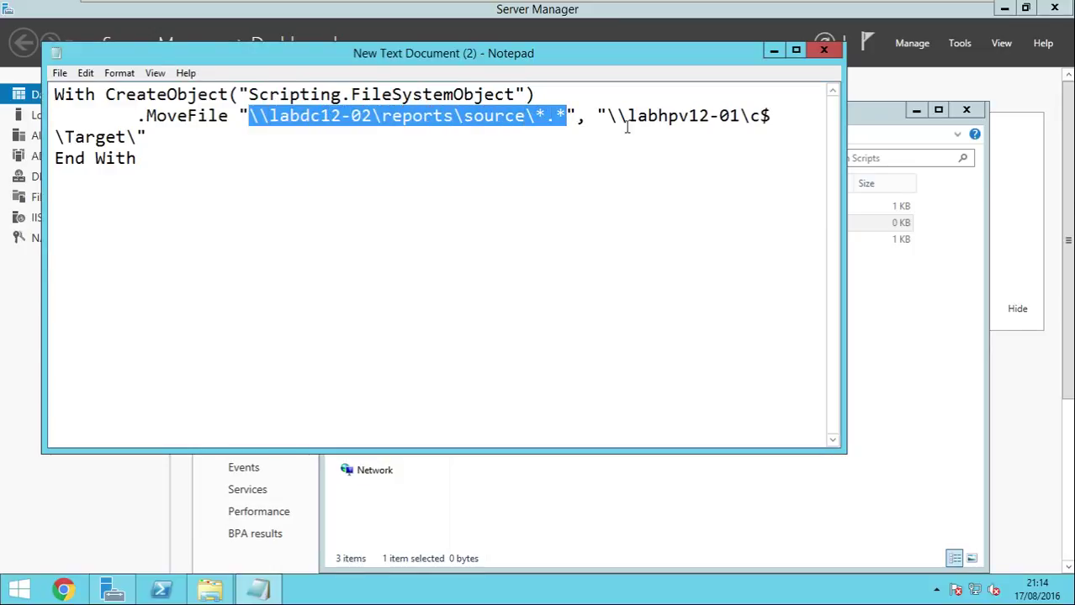
pyautogui.click(610, 116)
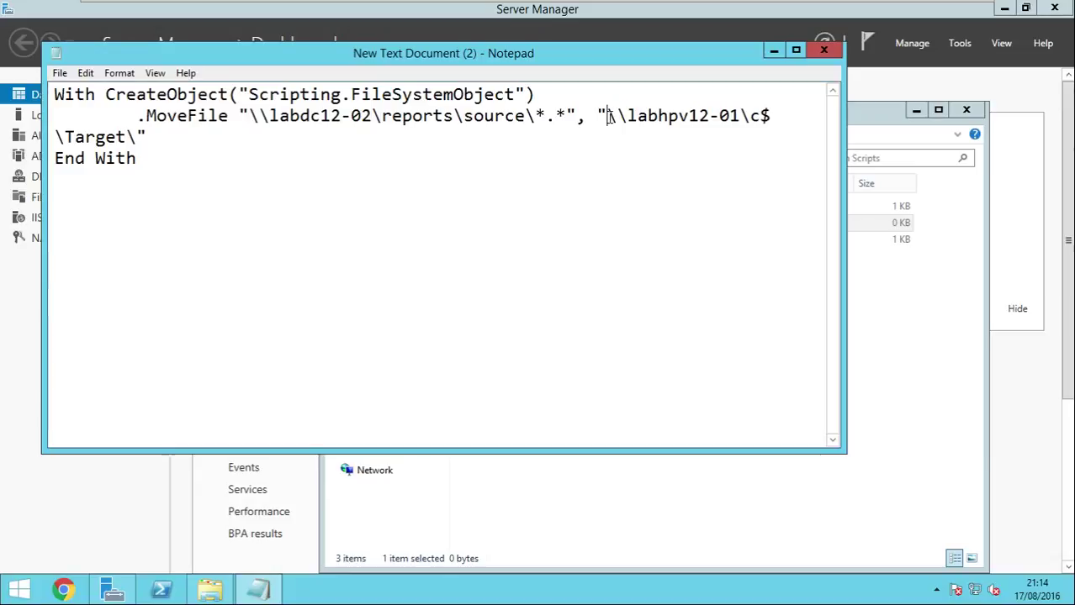
pyautogui.moveTo(611, 116); pyautogui.dragTo(141, 137)
pyautogui.click(179, 142)
# Step: Save the script as movefiles.vbs with type All Files, replacing the existing file
pyautogui.click(60, 73)
pyautogui.moveTo(85, 80)
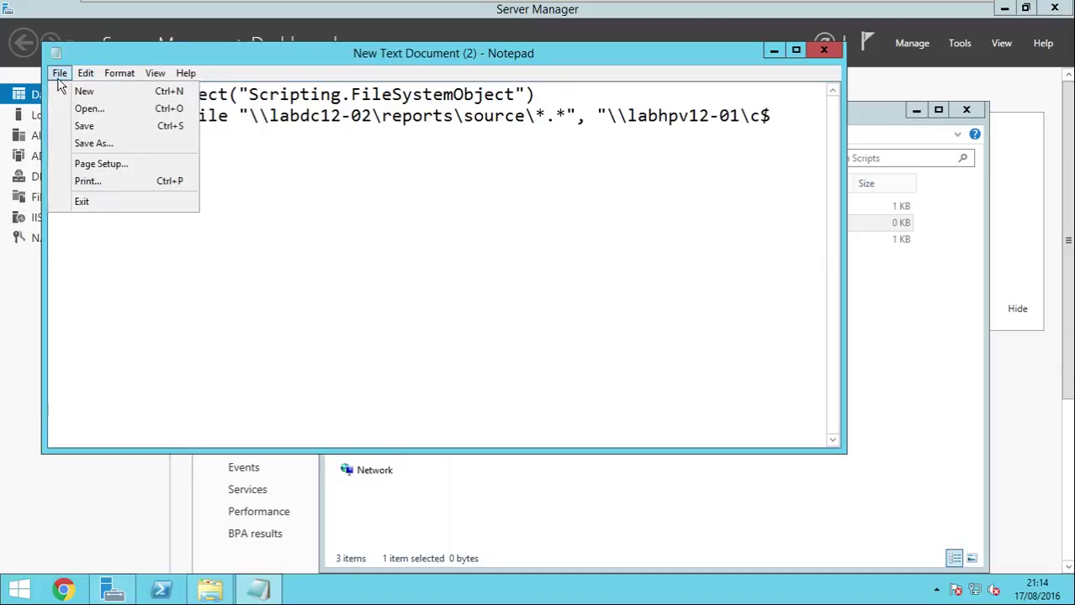
pyautogui.click(101, 145)
pyautogui.click(227, 398)
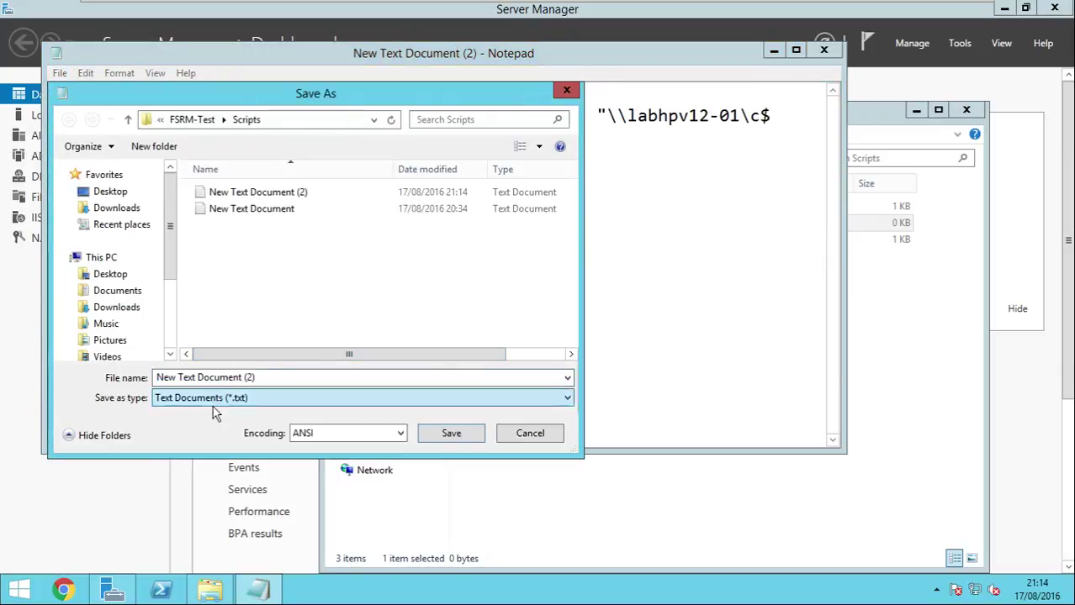
pyautogui.click(187, 424)
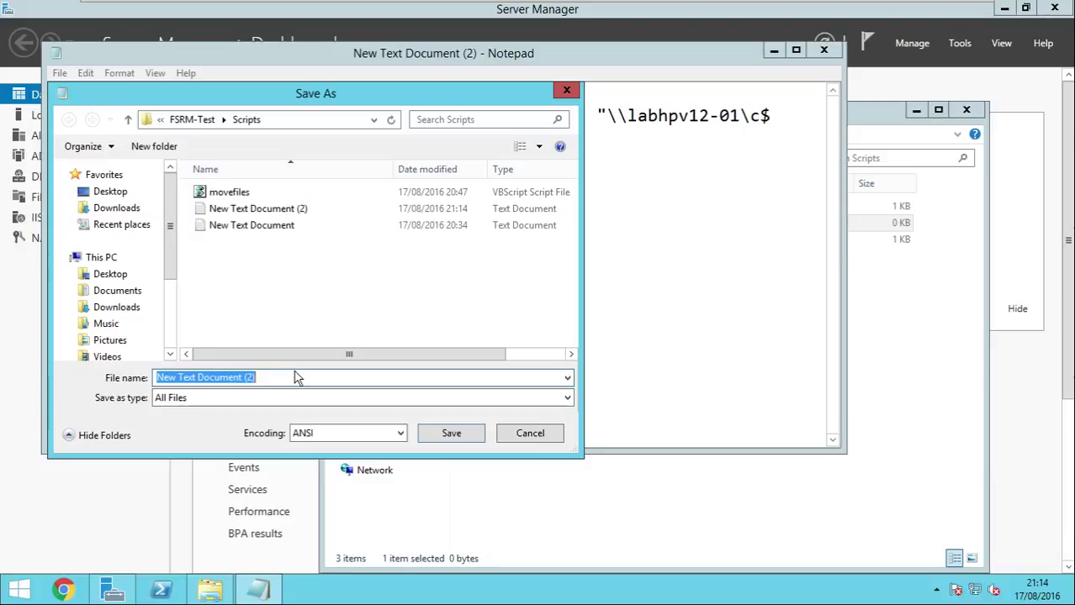
pyautogui.write('movefiles.v')
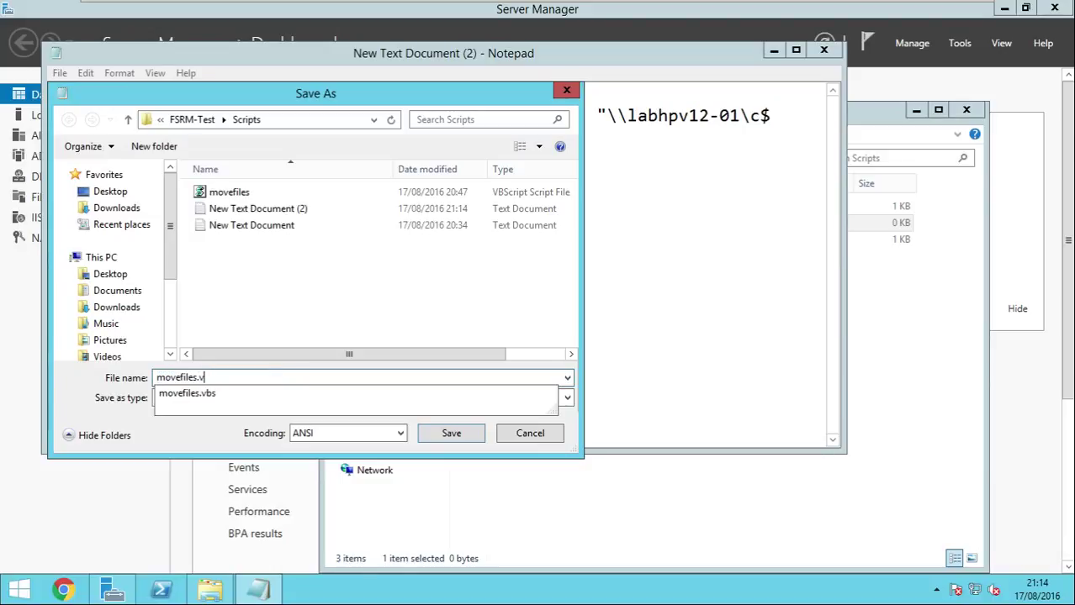
pyautogui.write('bs')
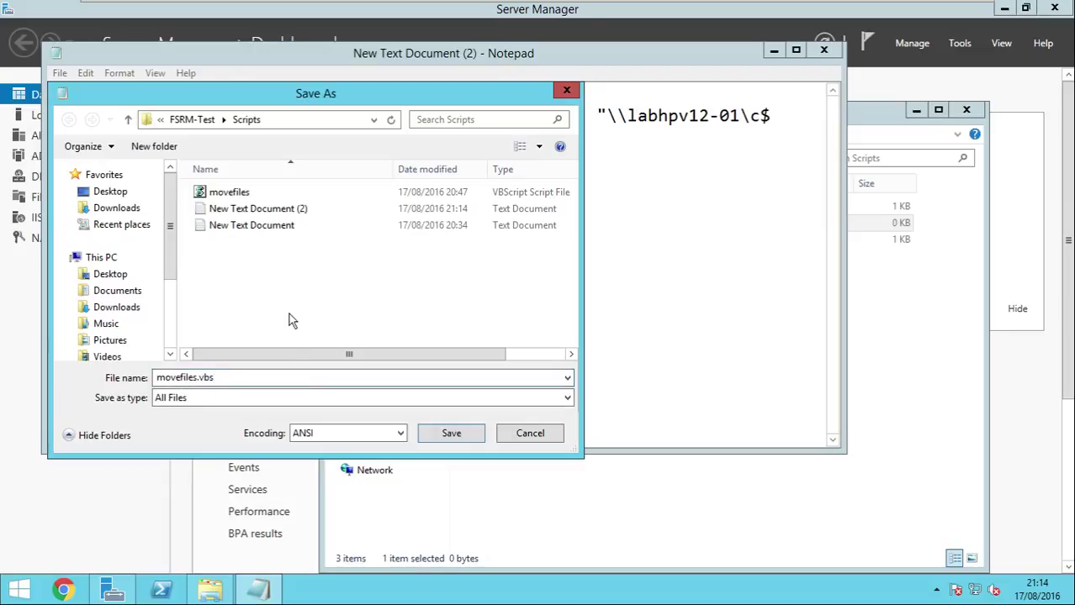
pyautogui.click(459, 434)
pyautogui.click(569, 299)
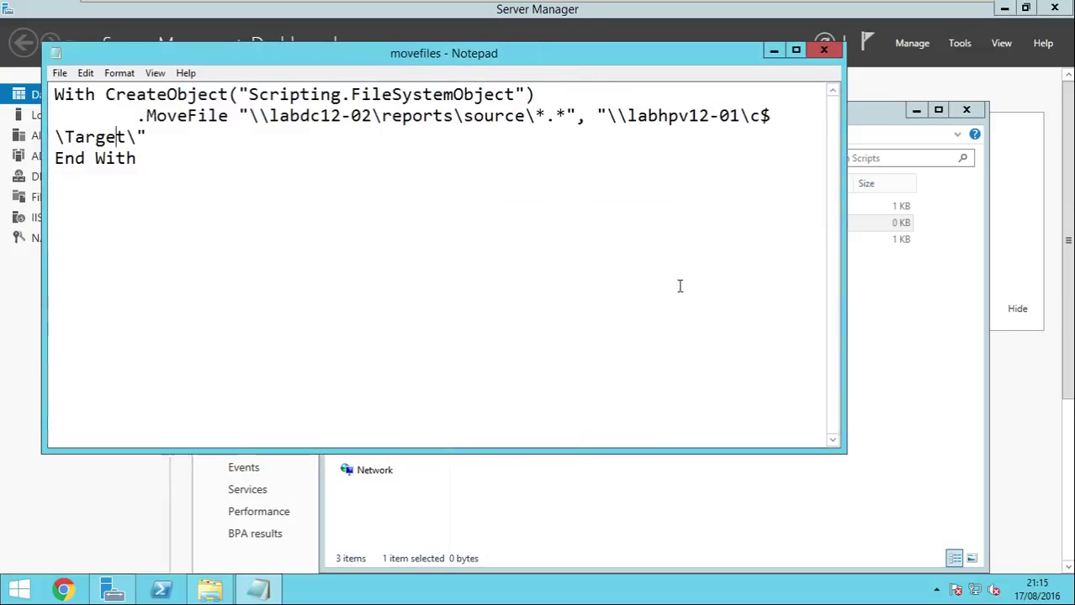
# Step: Close Notepad and delete both leftover text documents from Scripts
pyautogui.click(798, 53)
pyautogui.click(1056, 15)
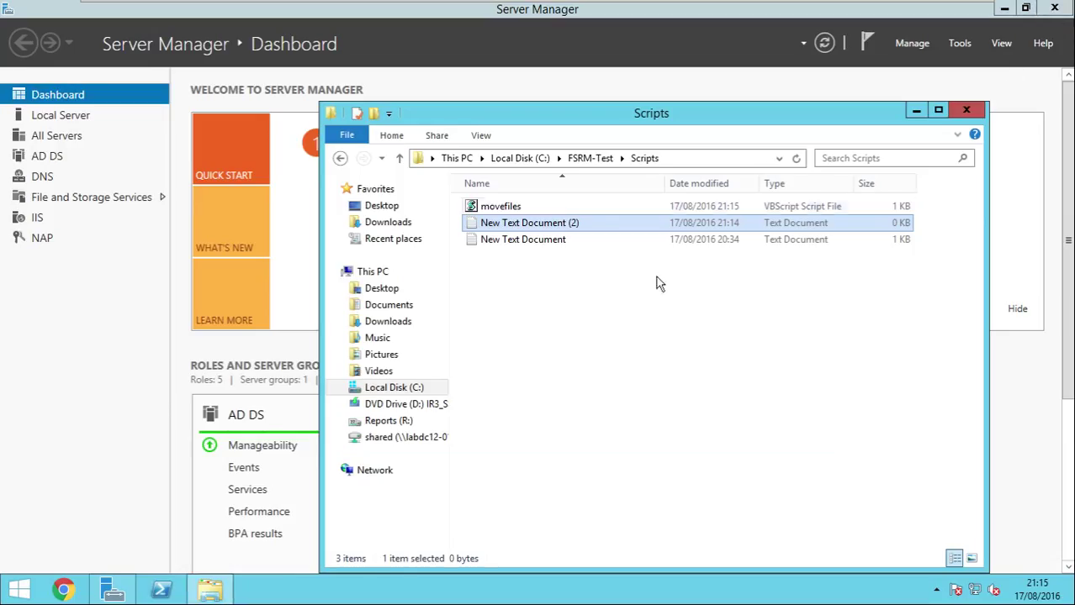
pyautogui.click(676, 292)
pyautogui.moveTo(610, 326); pyautogui.dragTo(494, 229)
pyautogui.press('Delete')
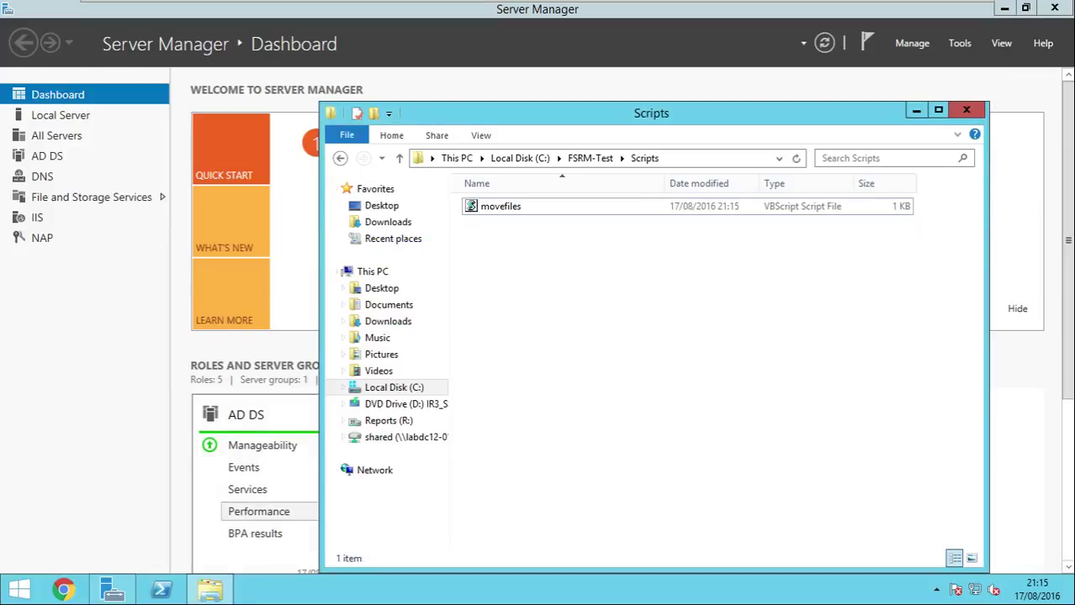
# Step: Launch Task Scheduler via Start search 'task sche' and start Create Basic Task on the Library
pyautogui.click(25, 596)
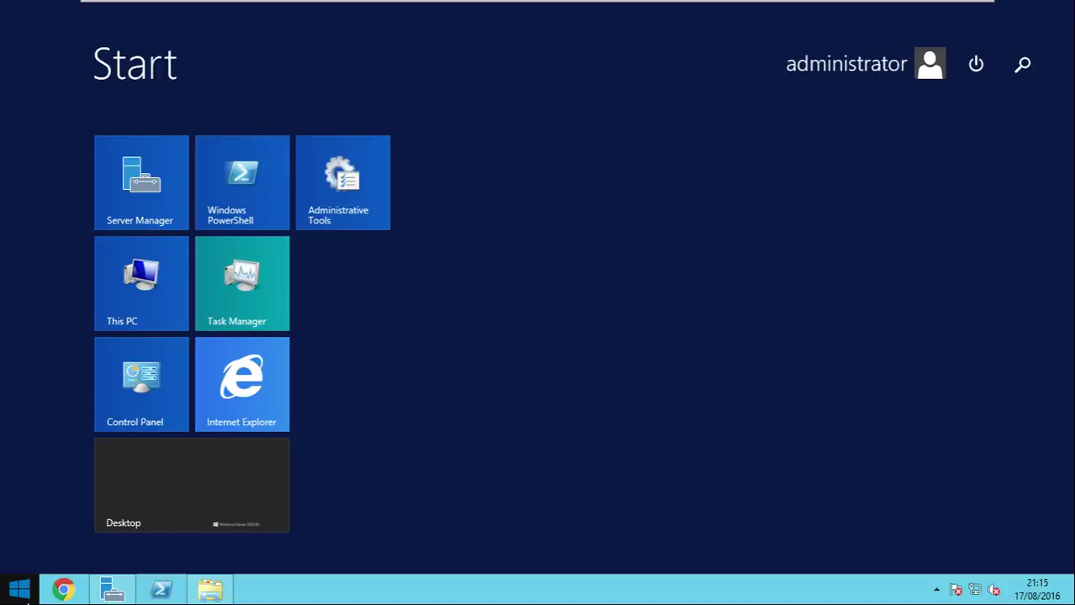
pyautogui.write('task')
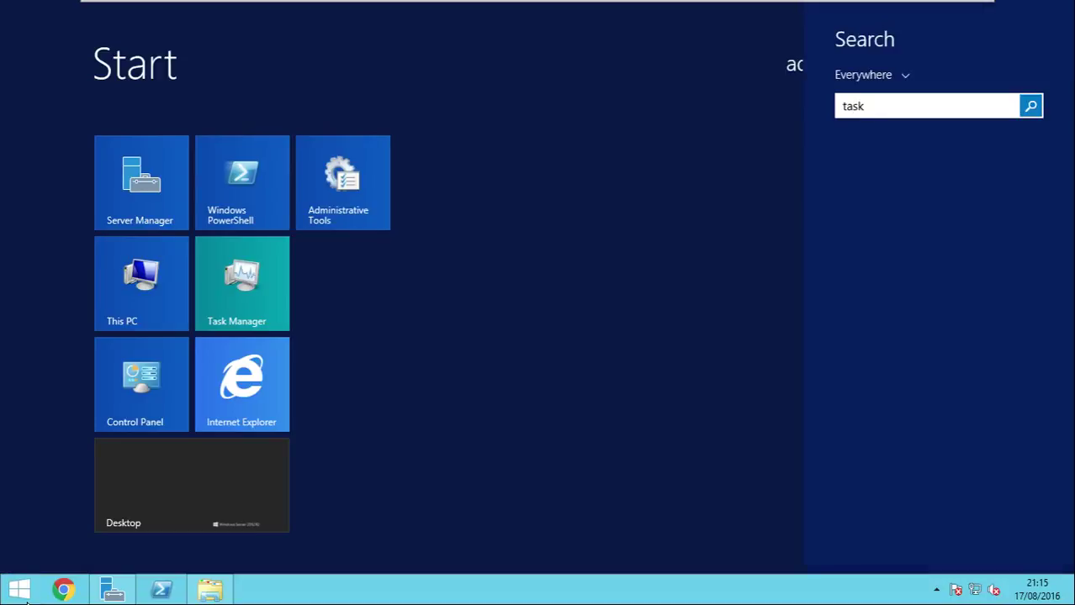
pyautogui.write(' scheduler')
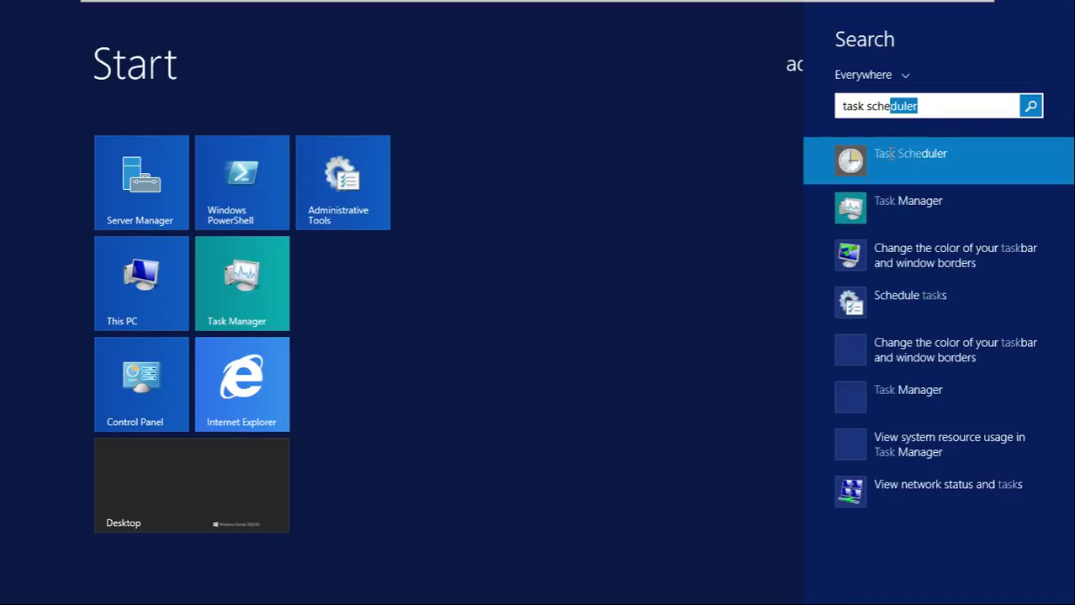
pyautogui.click(917, 162)
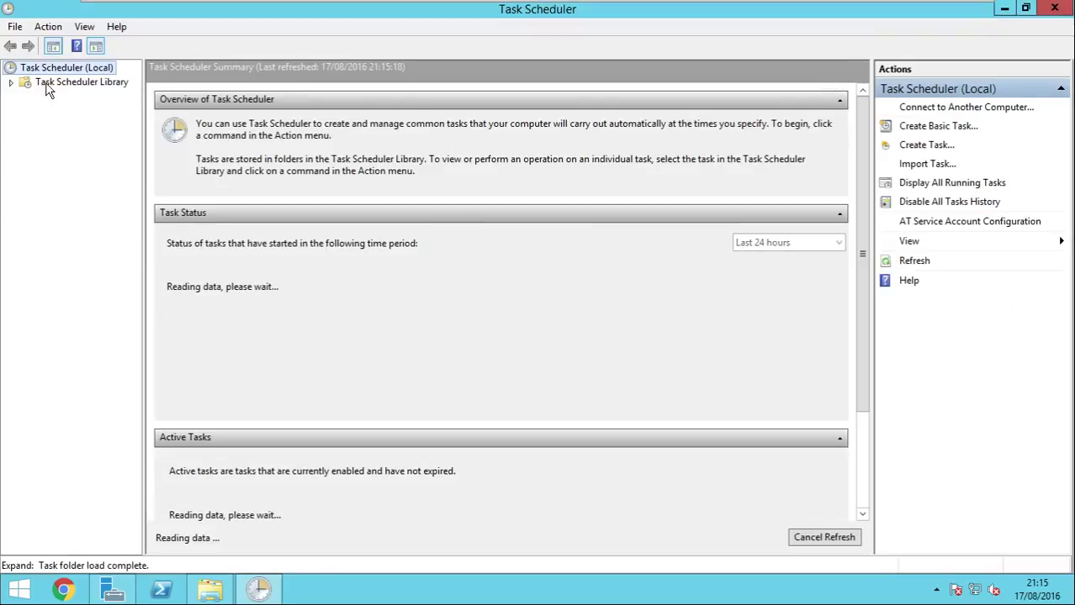
pyautogui.click(48, 83)
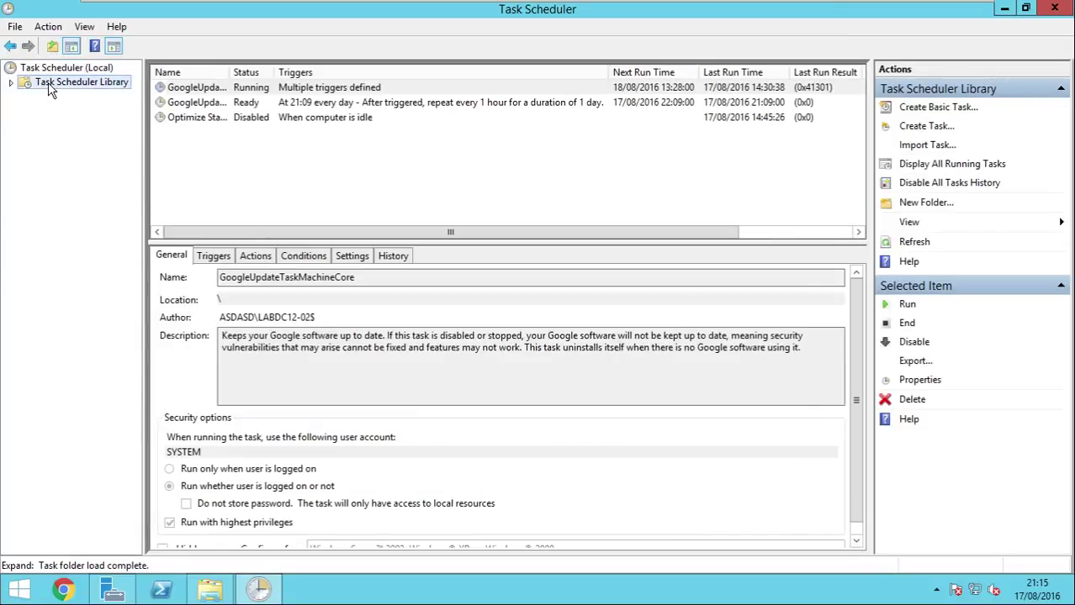
pyautogui.rightClick(48, 83)
pyautogui.click(74, 96)
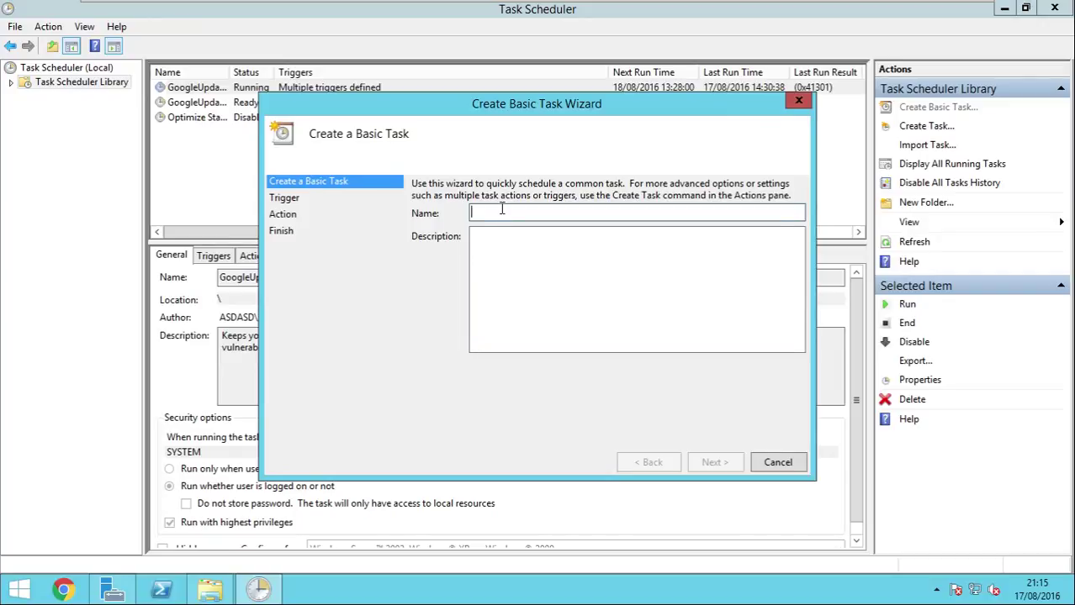
# Step: Name the basic task Move Files and give it a daily trigger at 21:15
pyautogui.write('Move Files')
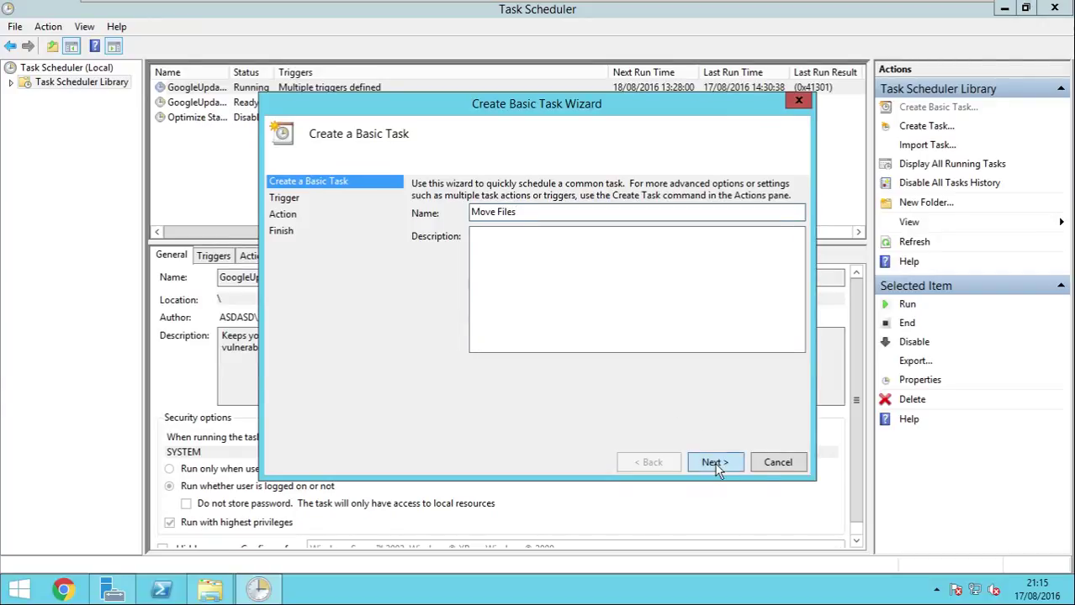
pyautogui.click(715, 463)
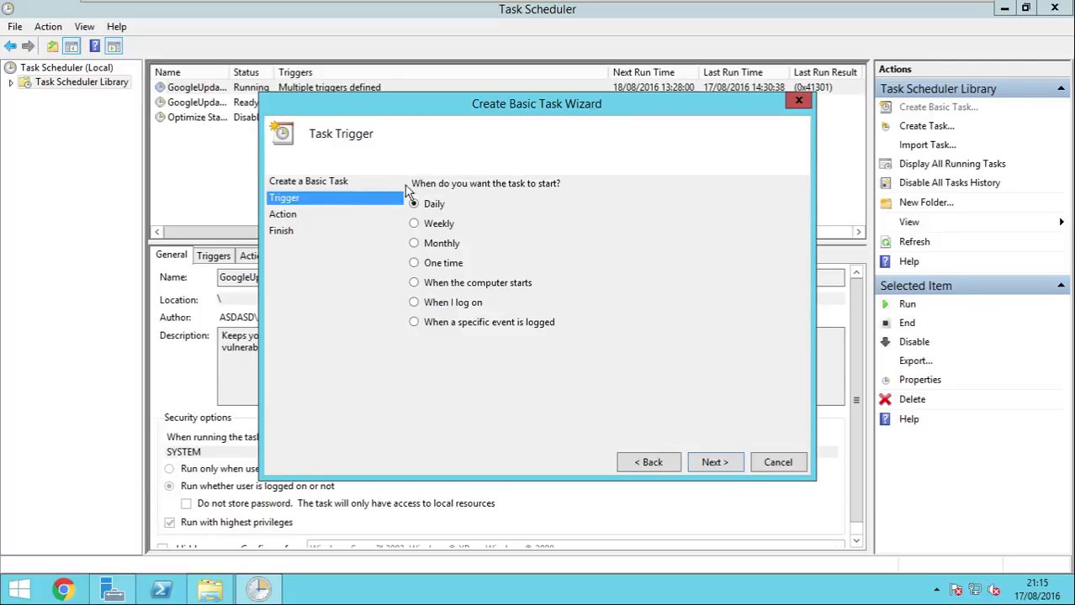
pyautogui.click(711, 460)
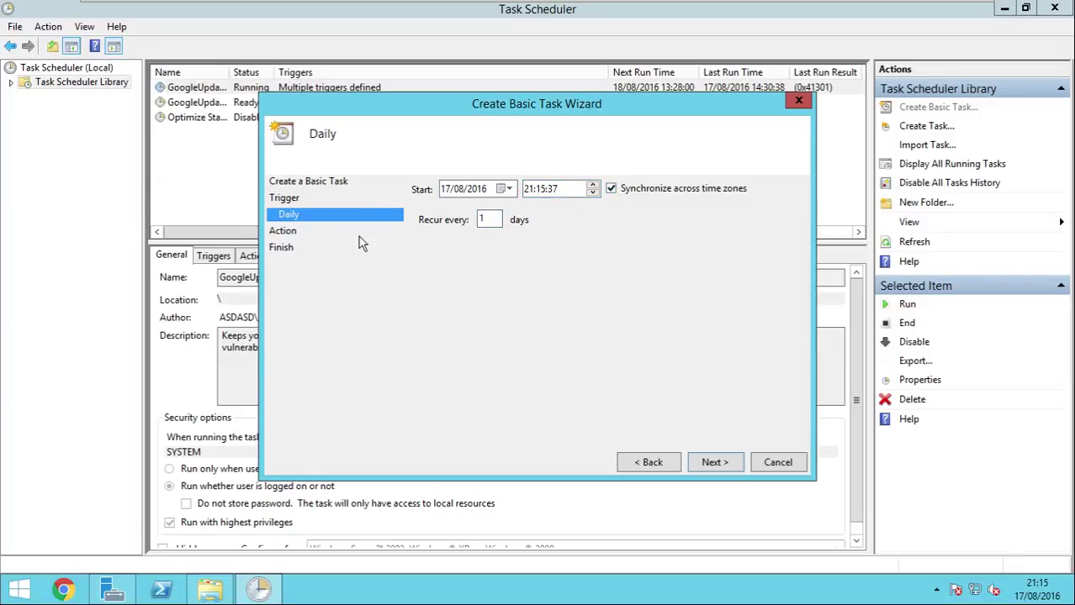
pyautogui.click(716, 469)
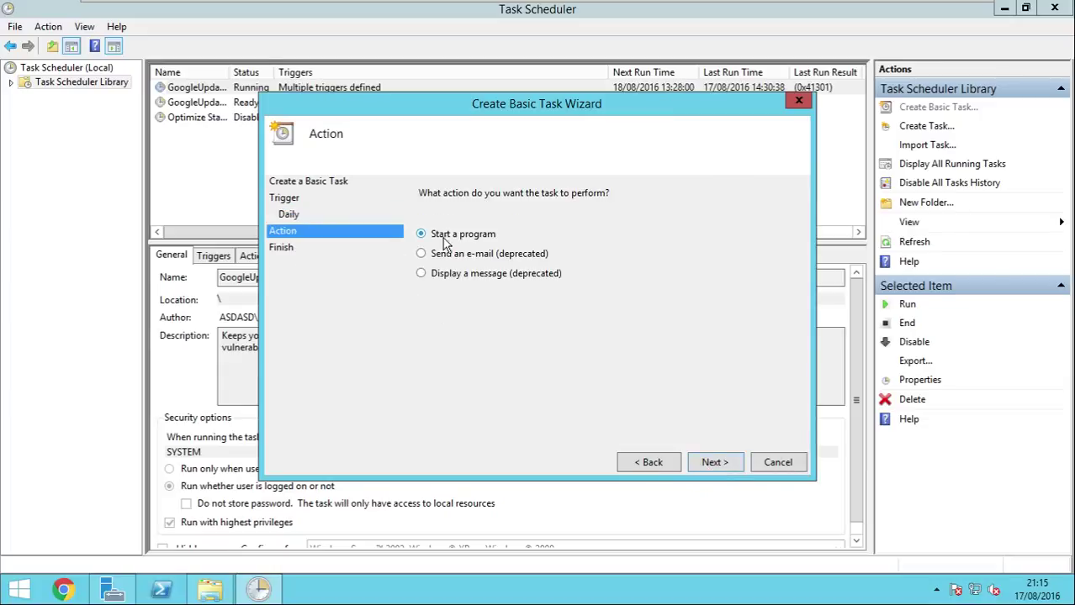
# Step: Set the action to start C:\FSRM-Test\Scripts\movefiles.vbs and finish the wizard
pyautogui.click(714, 462)
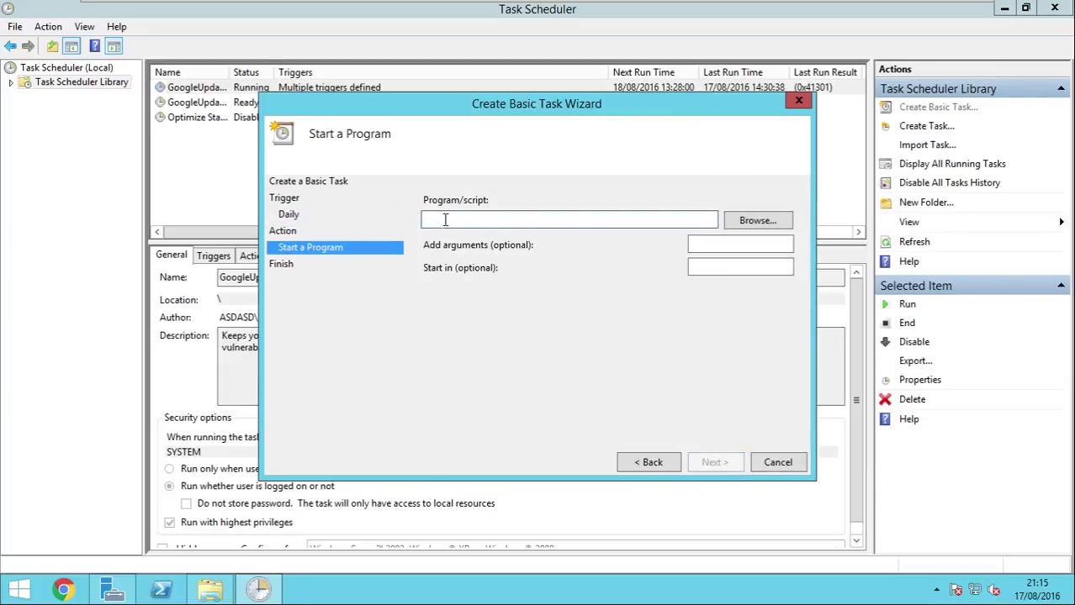
pyautogui.click(731, 219)
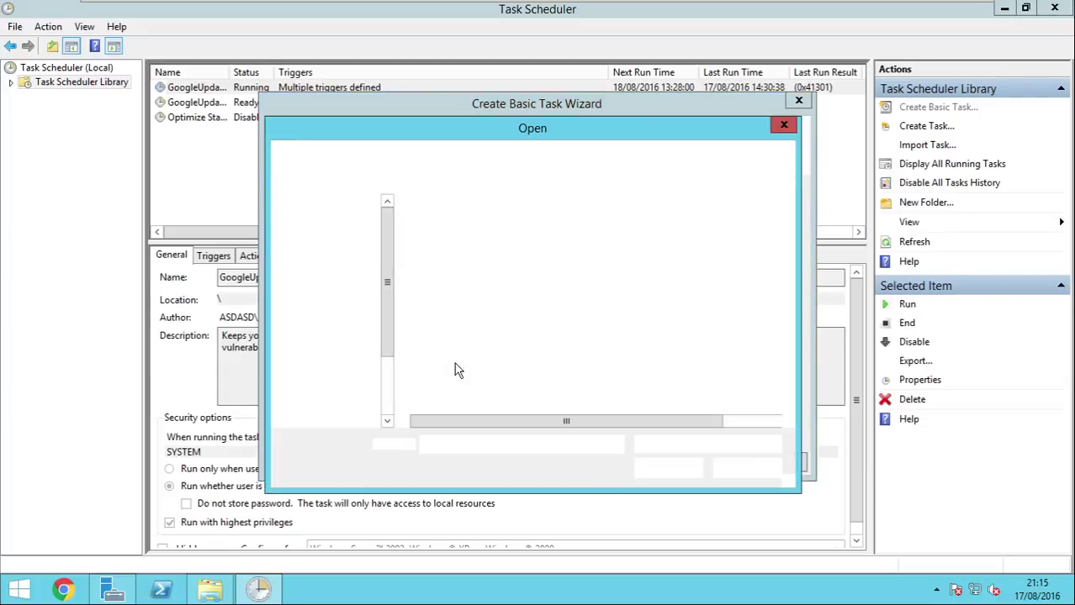
pyautogui.click(476, 230)
pyautogui.click(664, 471)
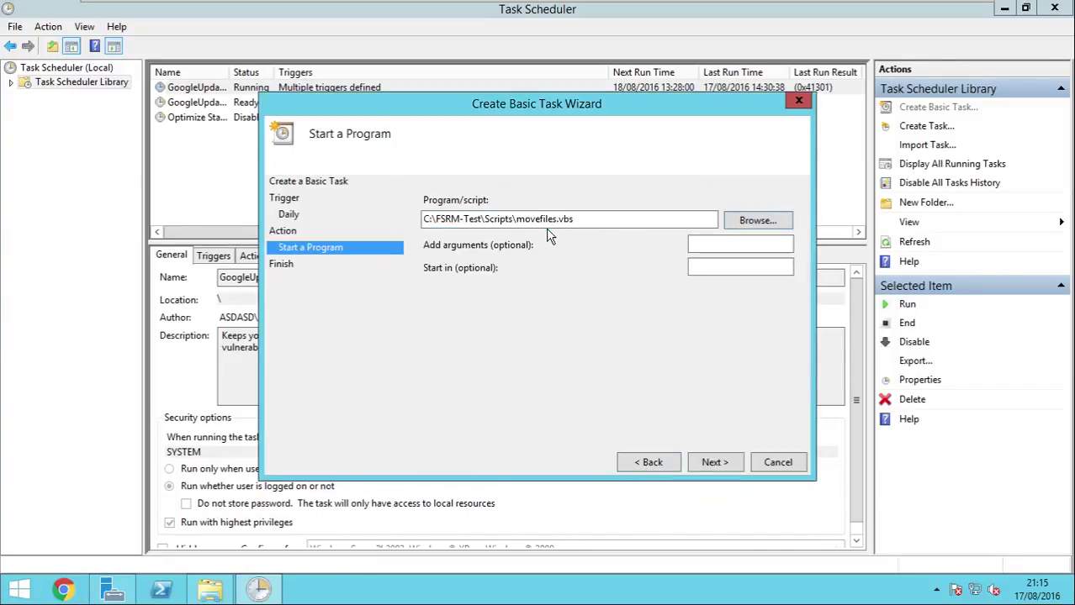
pyautogui.click(726, 466)
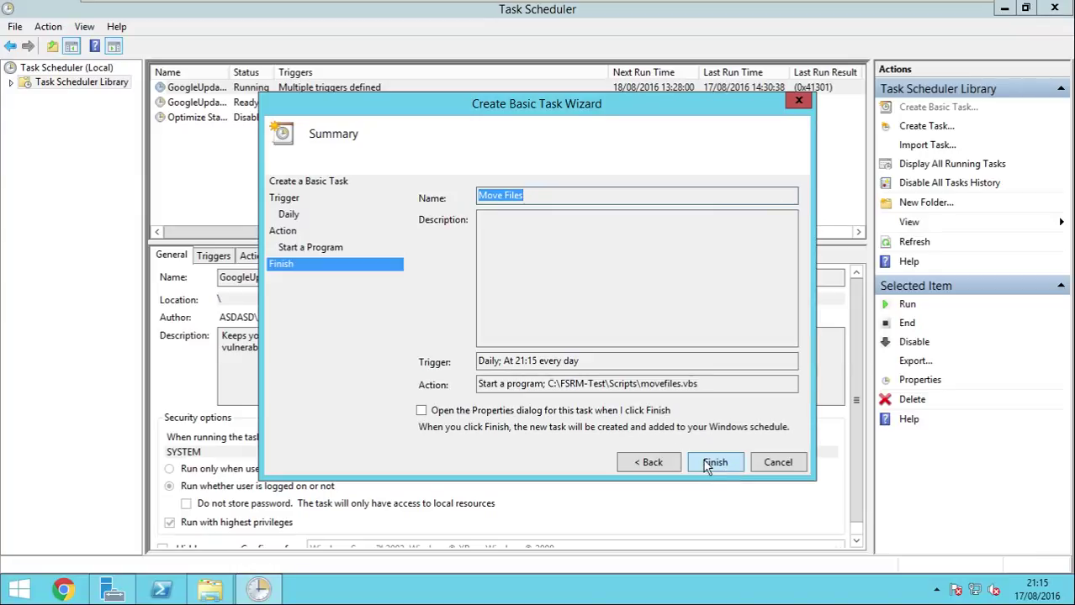
pyautogui.click(707, 467)
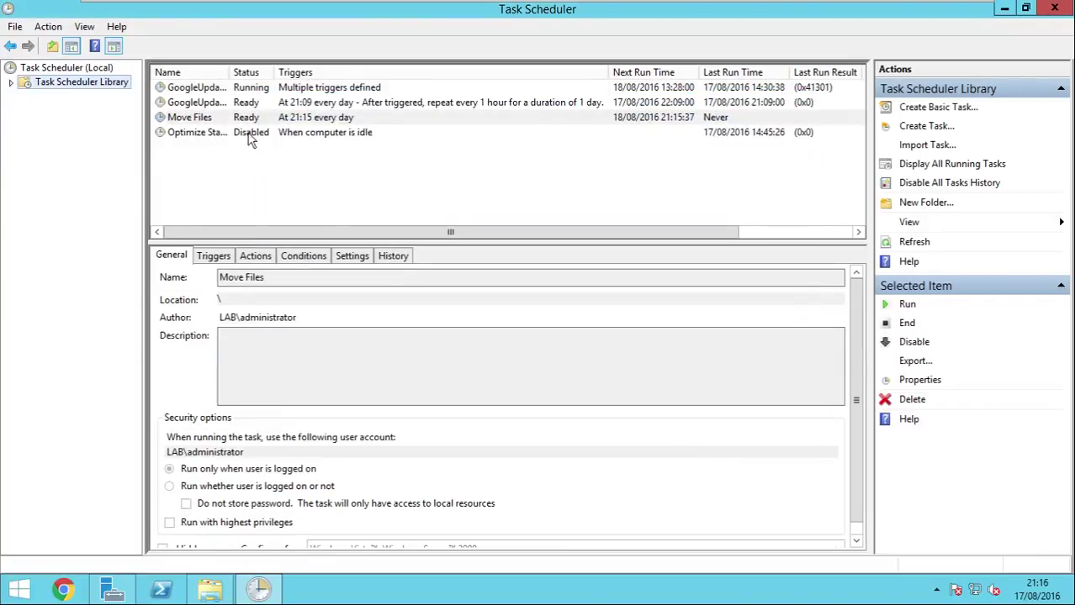
pyautogui.rightClick(263, 118)
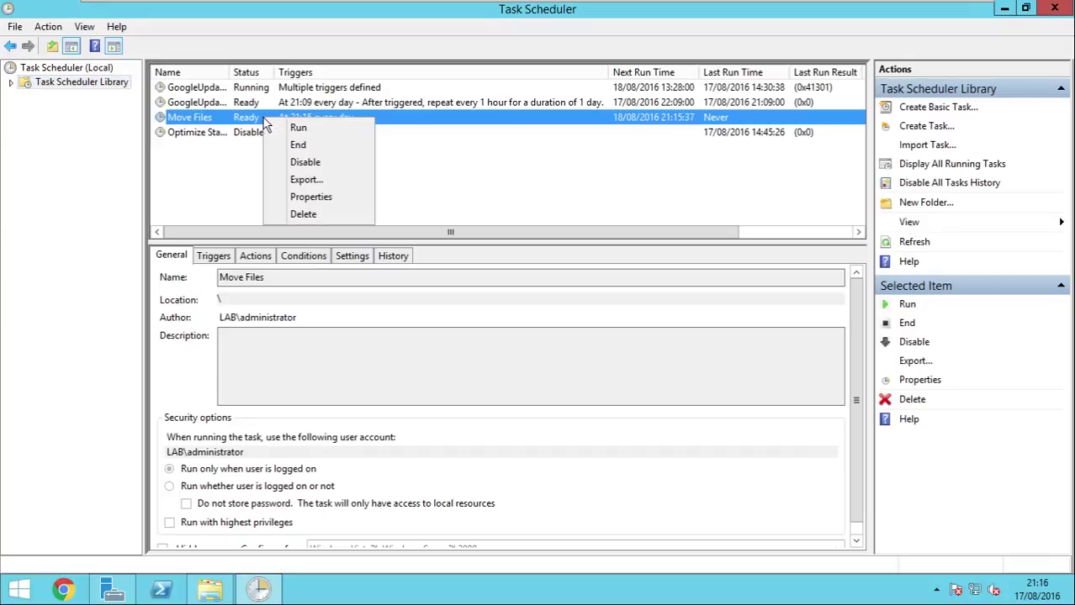
# Step: In Move Files Properties, select run whether logged on or not, highest privileges, Windows Server 2012 R2
pyautogui.click(311, 200)
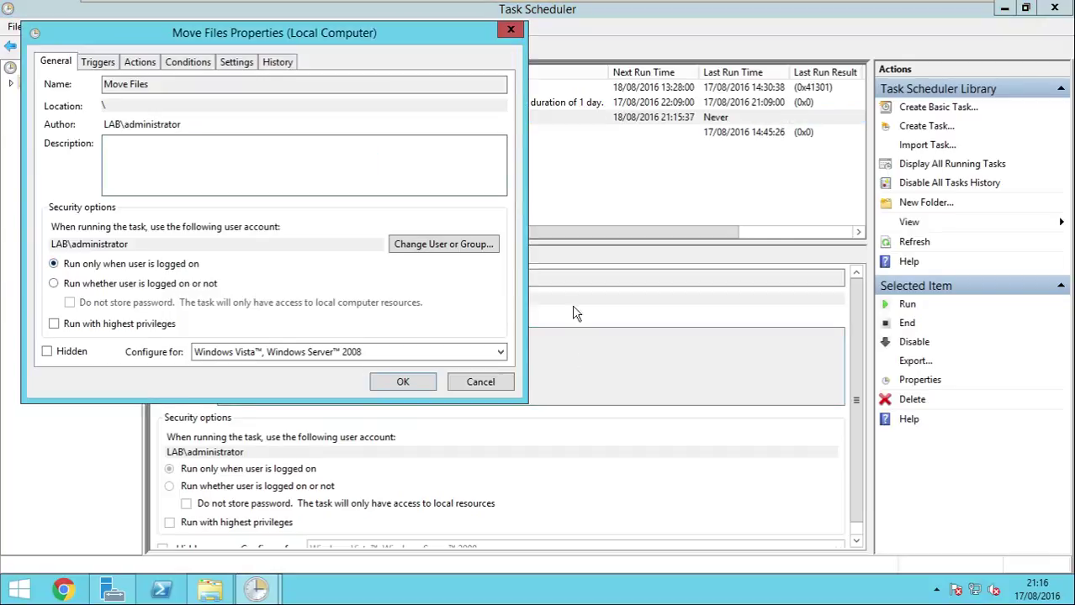
pyautogui.moveTo(233, 43); pyautogui.dragTo(559, 108)
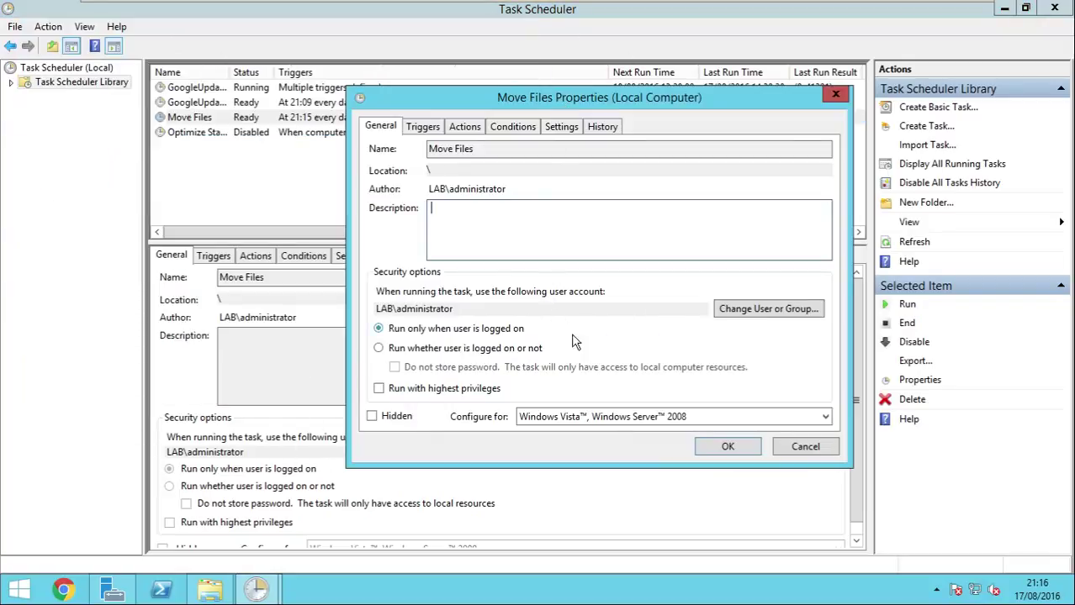
pyautogui.click(430, 355)
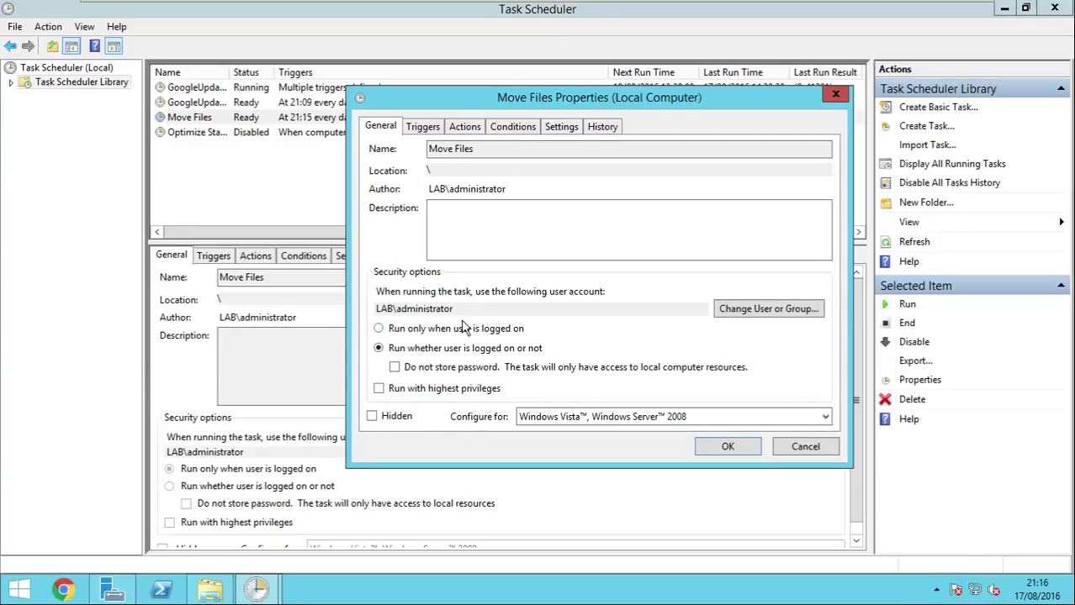
pyautogui.click(379, 391)
pyautogui.click(546, 423)
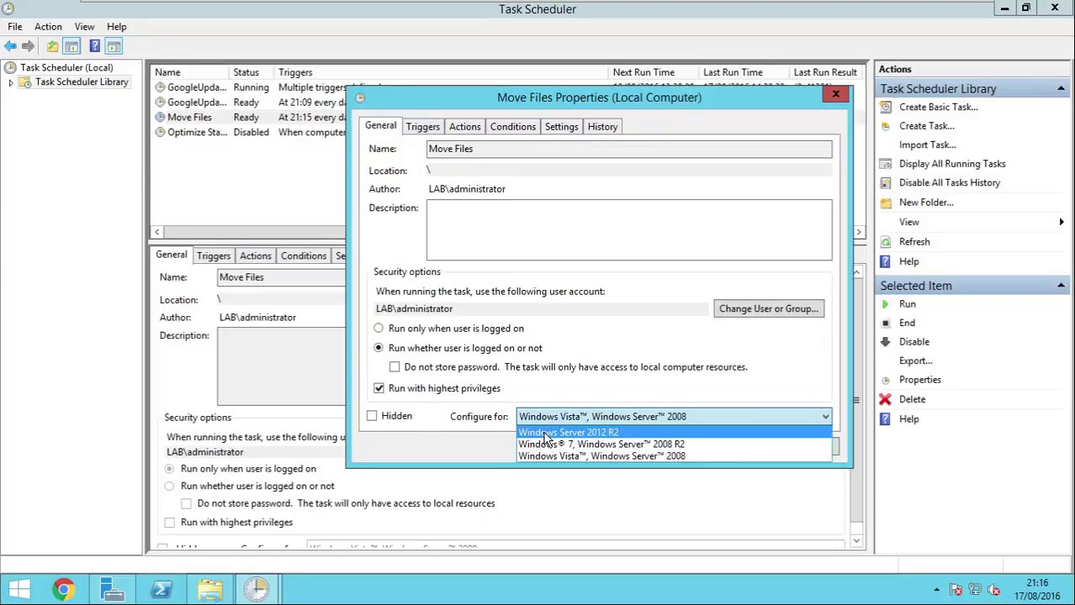
pyautogui.click(545, 433)
pyautogui.click(424, 126)
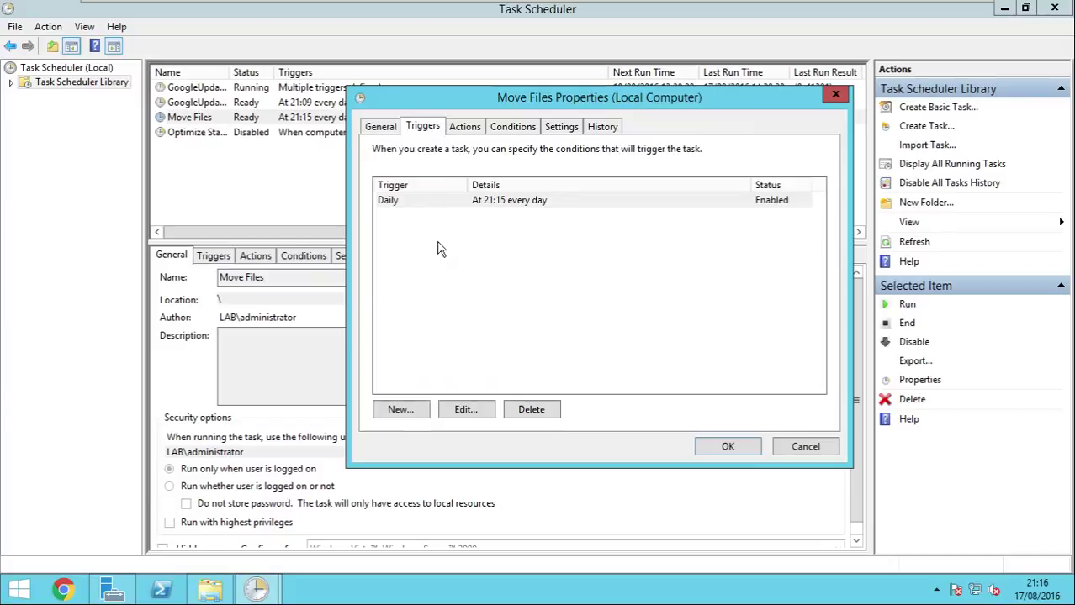
# Step: Change the Daily trigger to start at 22:00 and stop the task if it runs longer than 8 hours
pyautogui.click(468, 411)
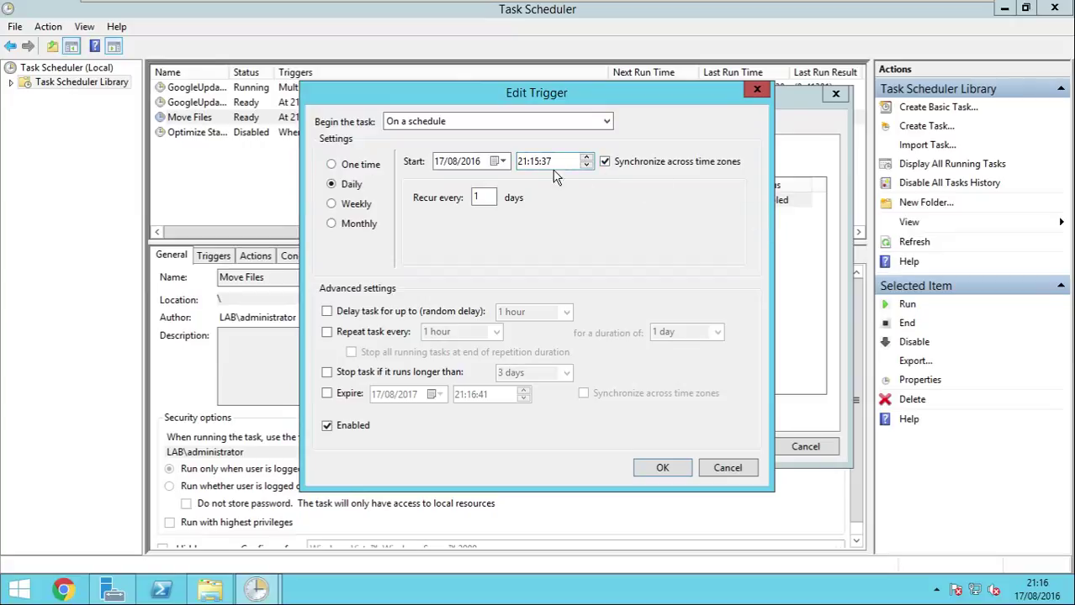
pyautogui.click(522, 160)
pyautogui.press('Right')
pyautogui.press('Right')
pyautogui.write('0')
pyautogui.click(353, 373)
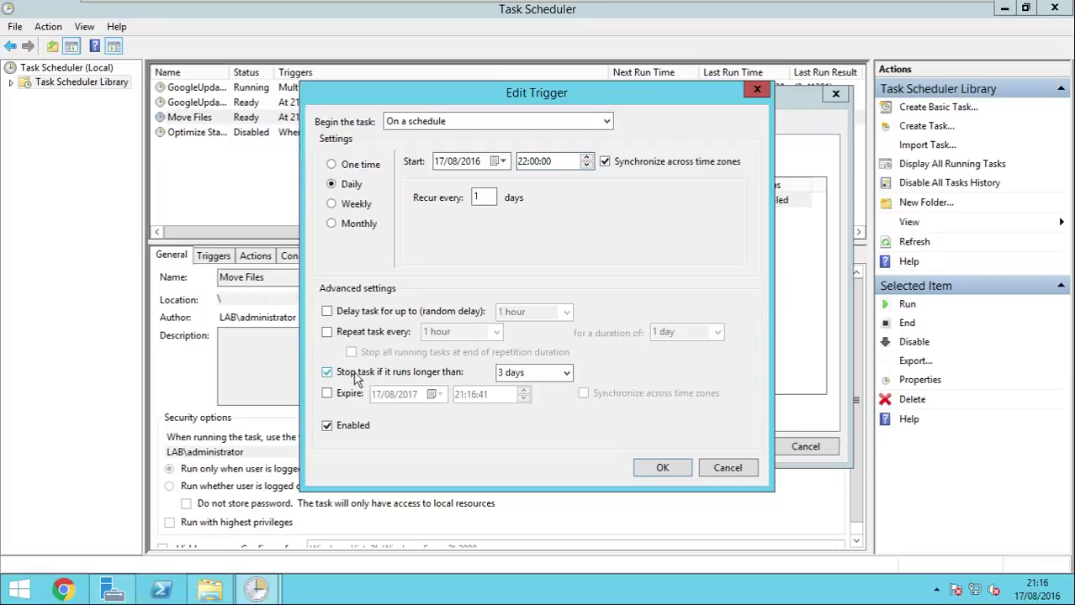
pyautogui.click(566, 372)
pyautogui.click(542, 436)
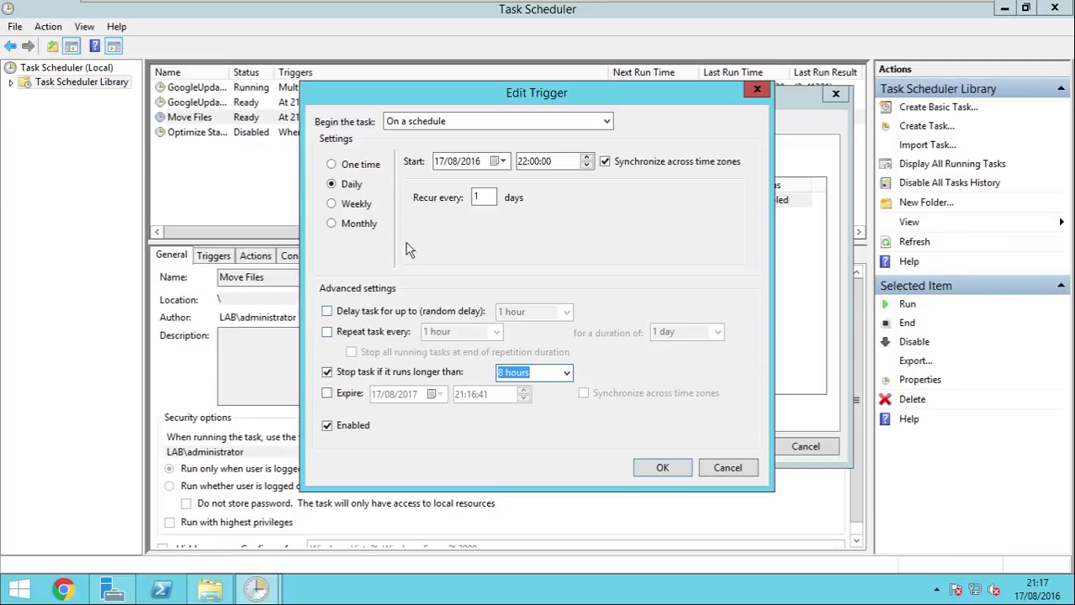
pyautogui.click(653, 473)
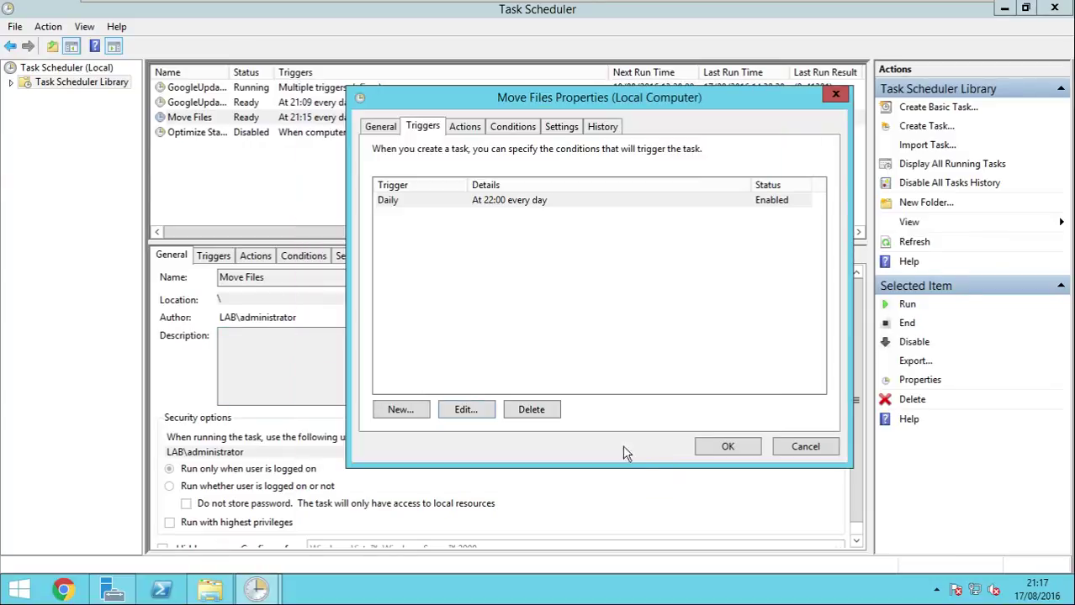
# Step: Check the movefiles.vbs action, then clear the 'only on AC power' start condition
pyautogui.click(464, 128)
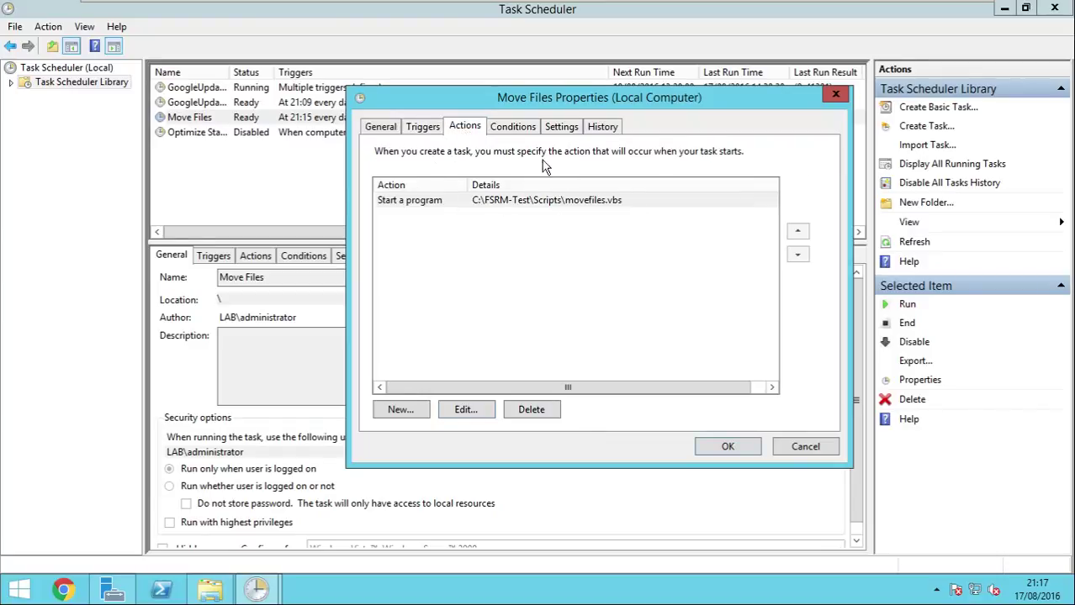
pyautogui.click(516, 127)
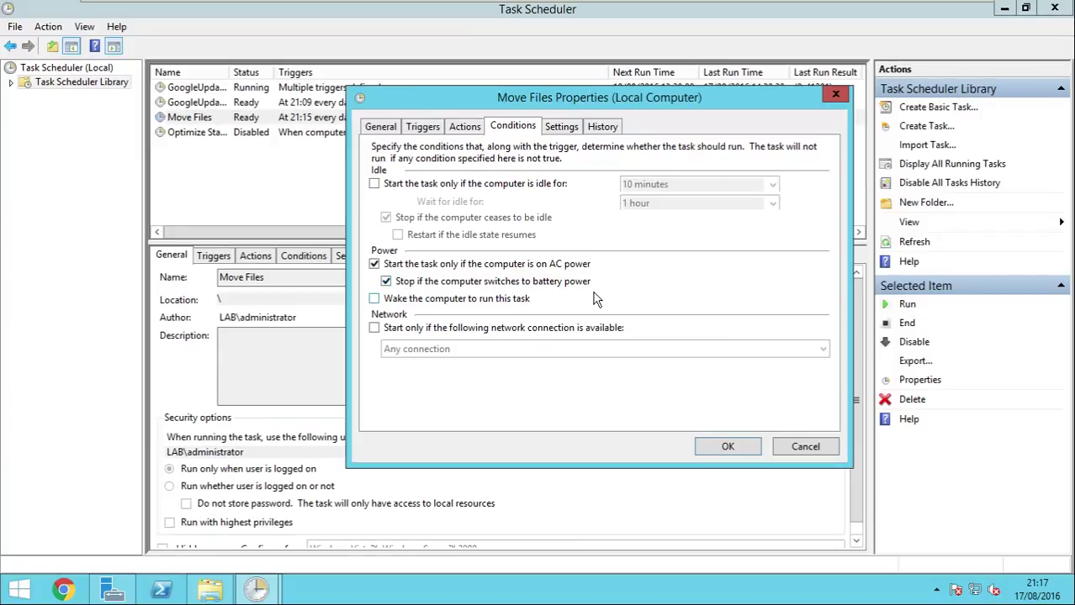
pyautogui.click(373, 264)
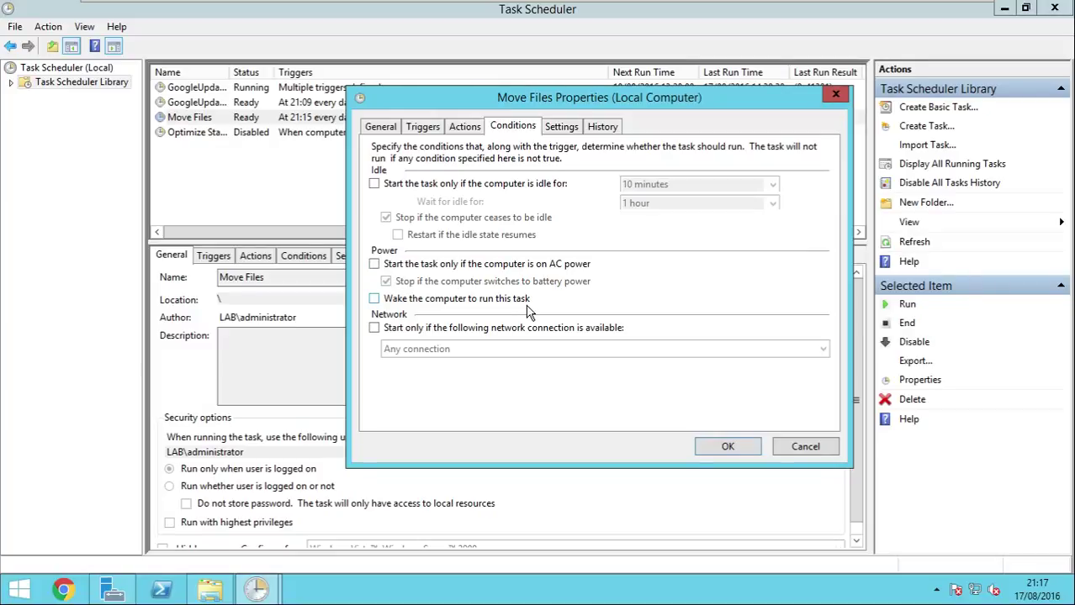
pyautogui.click(561, 126)
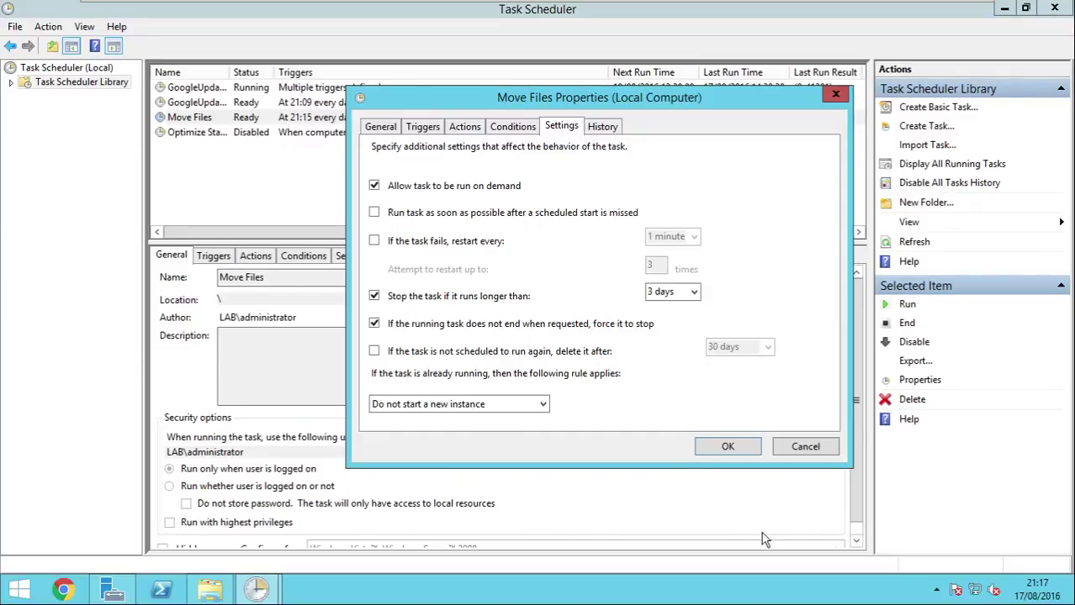
# Step: Save the task properties, confirming with the account password
pyautogui.click(723, 450)
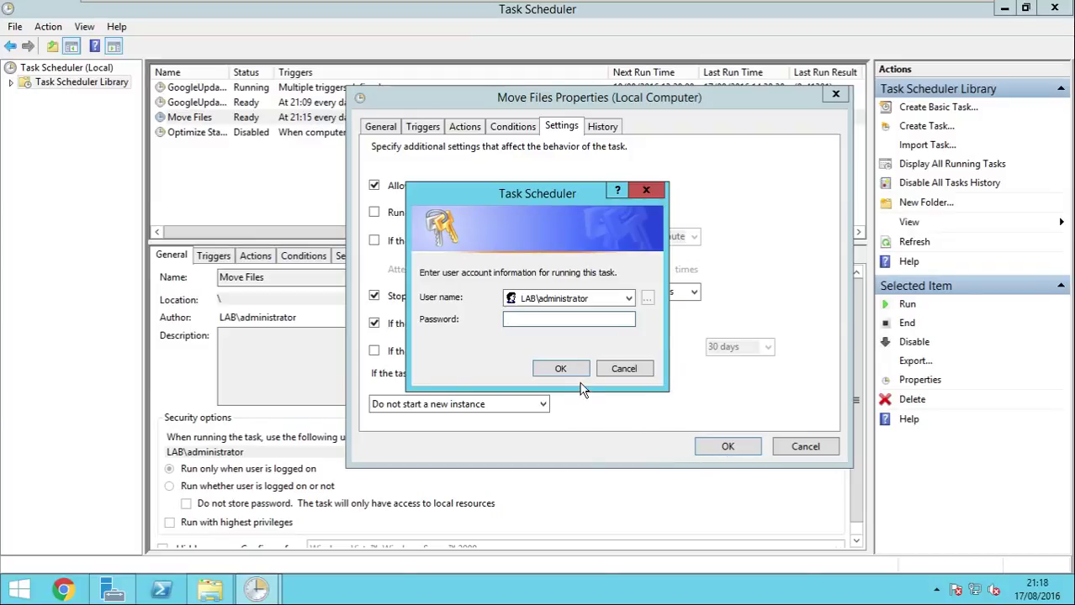
pyautogui.press('Return')
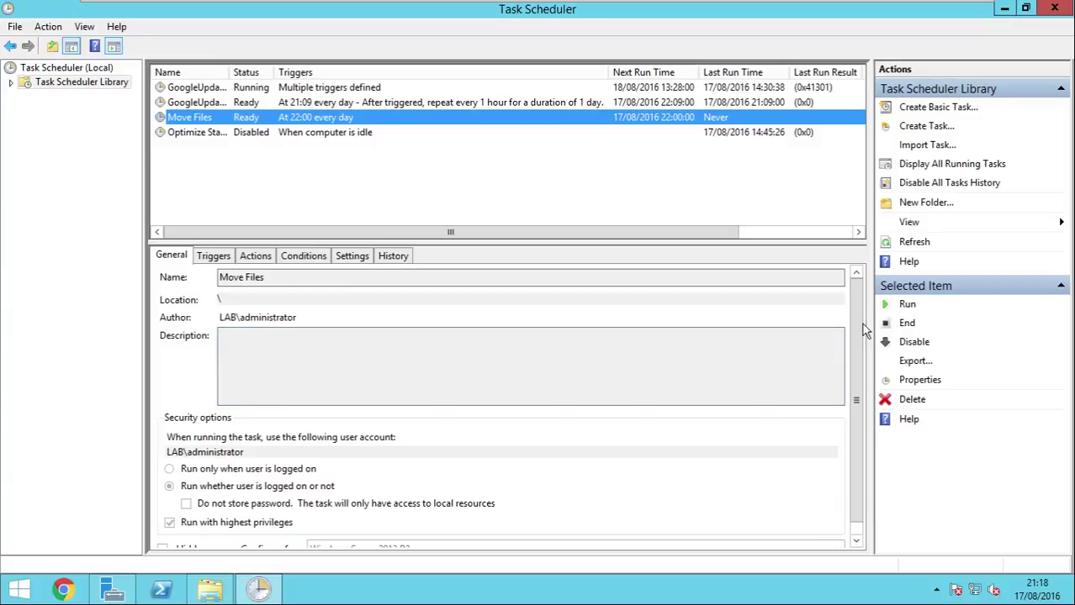
# Step: Browse C:\FSRM-Expired files\LABDC12-02\2016-08-17_19-13-09, then return to the C: root
pyautogui.click(211, 589)
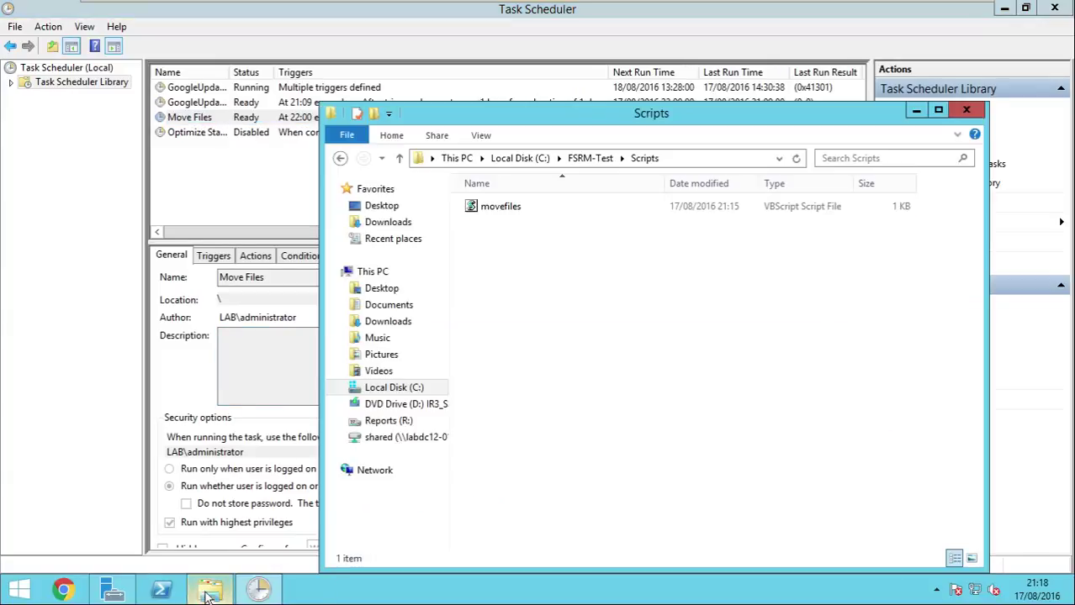
pyautogui.click(509, 166)
pyautogui.doubleClick(475, 206)
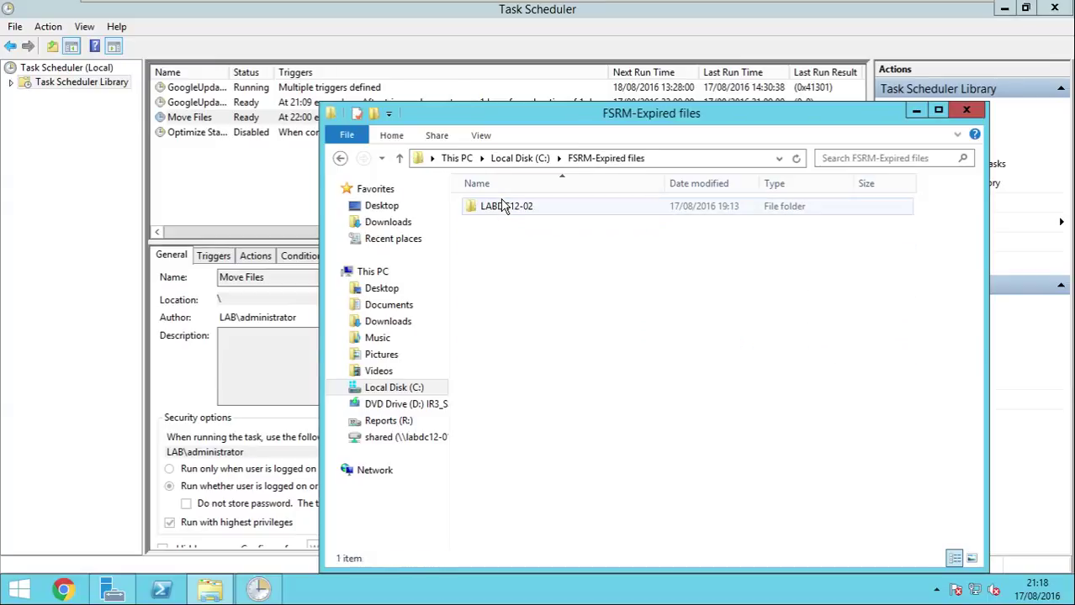
pyautogui.doubleClick(509, 208)
pyautogui.doubleClick(512, 210)
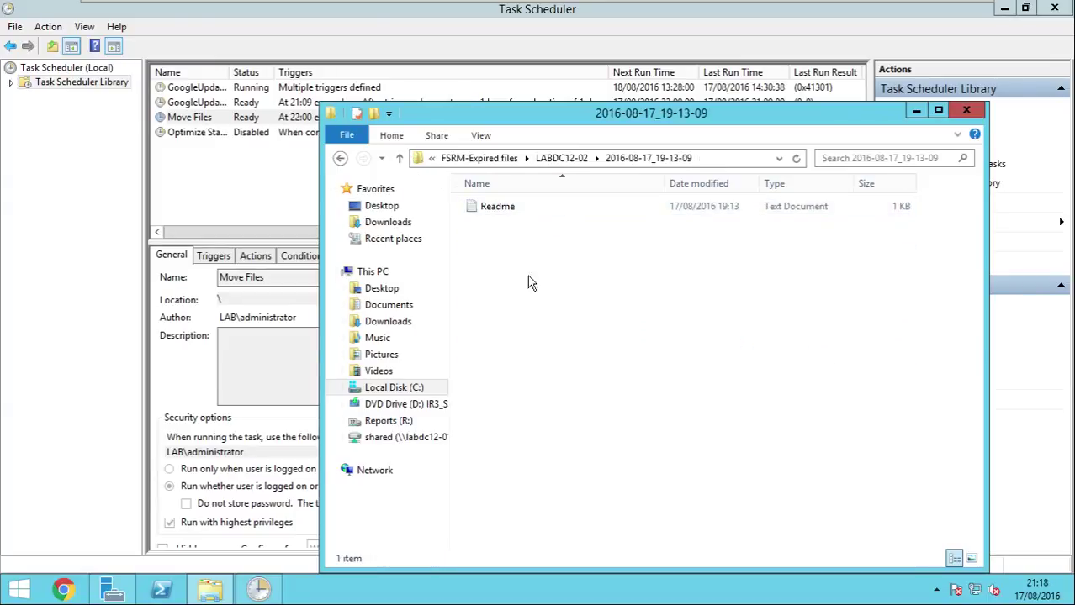
pyautogui.click(340, 158)
pyautogui.click(339, 158)
pyautogui.click(340, 158)
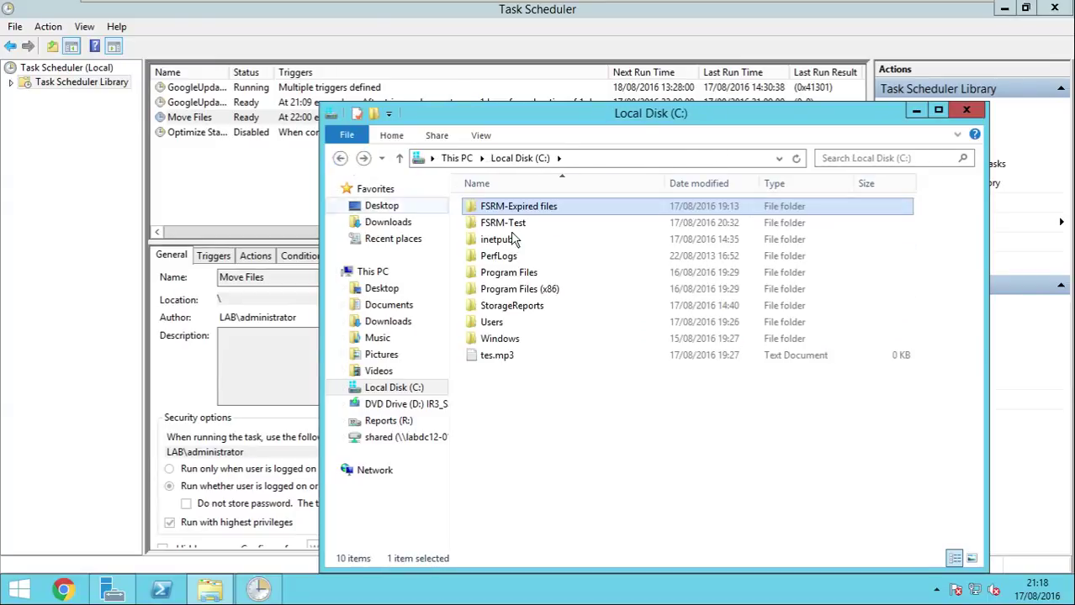
pyautogui.click(521, 359)
# Step: Open the Source folder on the Reports (R:) drive from This PC
pyautogui.click(505, 355)
pyautogui.hotkey('alt', 'Up')
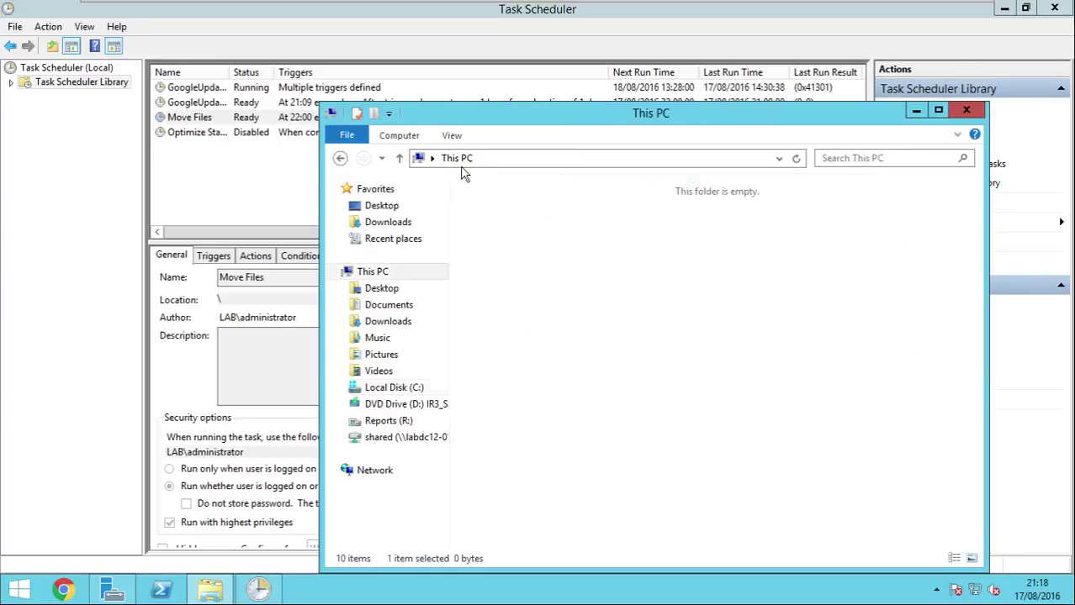
pyautogui.doubleClick(730, 421)
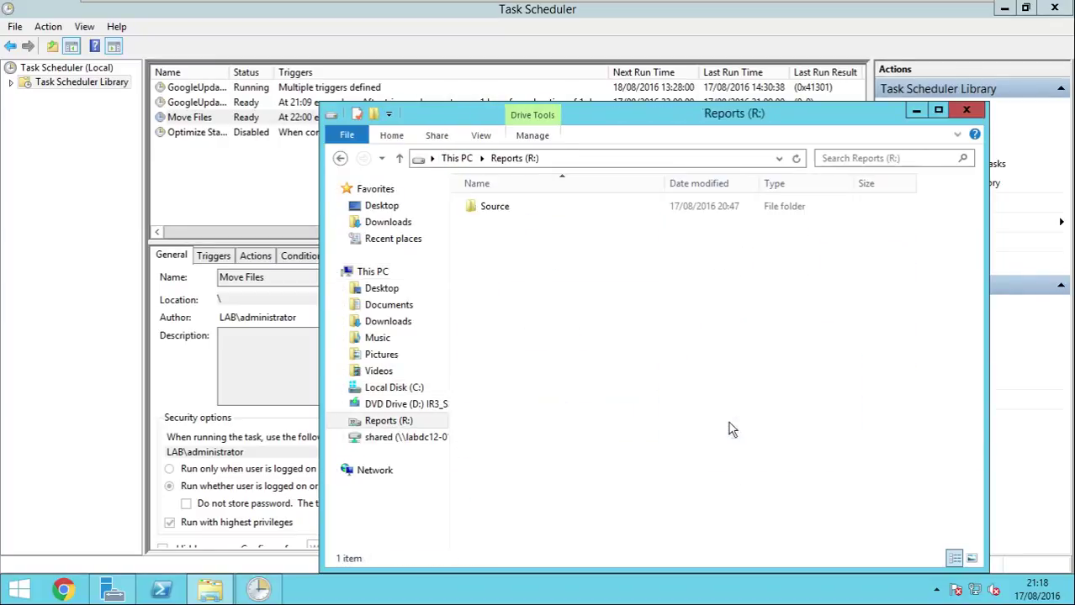
pyautogui.doubleClick(511, 211)
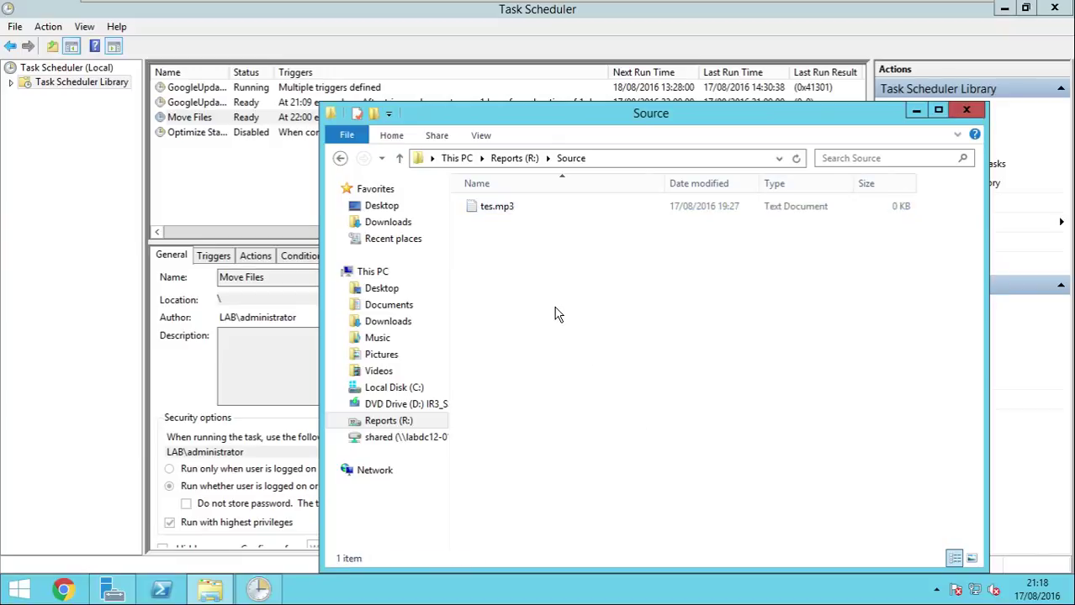
# Step: On LABHPV12-01, close Target Properties and verify the Target folder is empty, then return to LABDC12-02
pyautogui.click(252, 178)
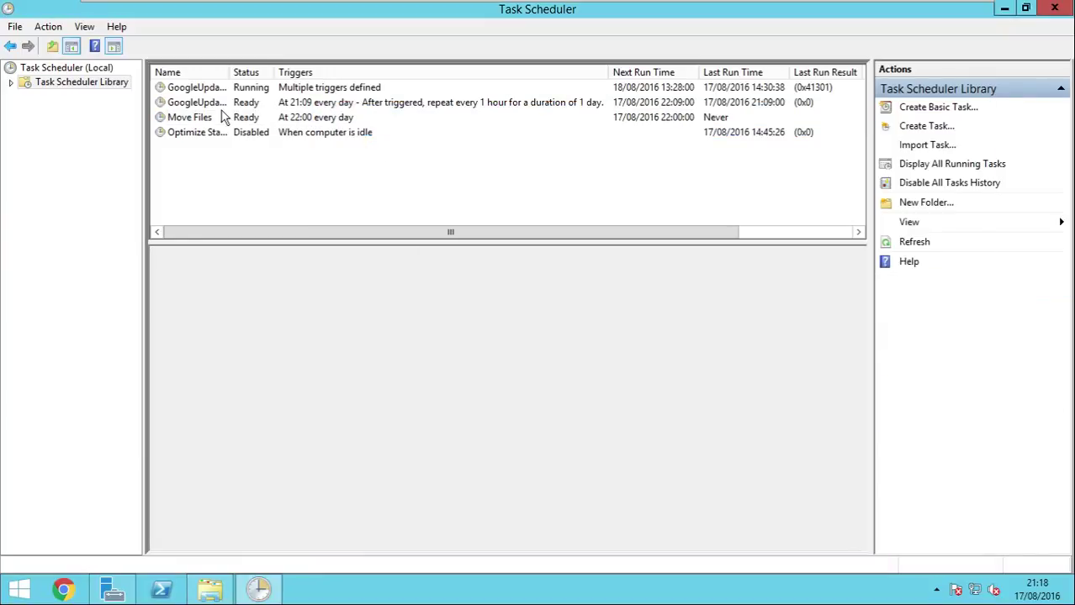
pyautogui.click(211, 589)
pyautogui.moveTo(690, 7)
pyautogui.click(639, 11)
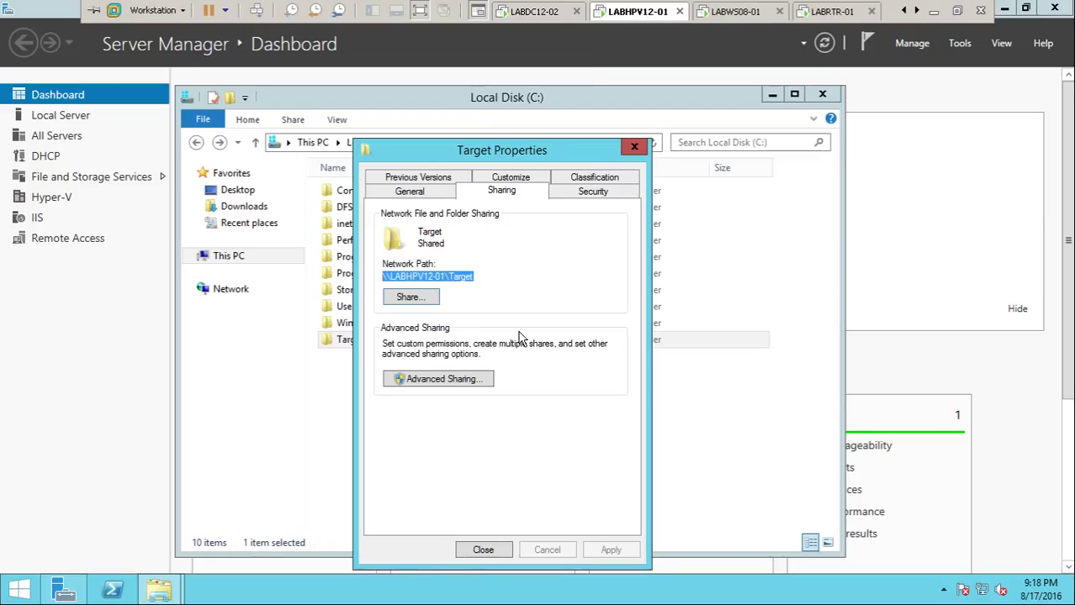
pyautogui.click(482, 550)
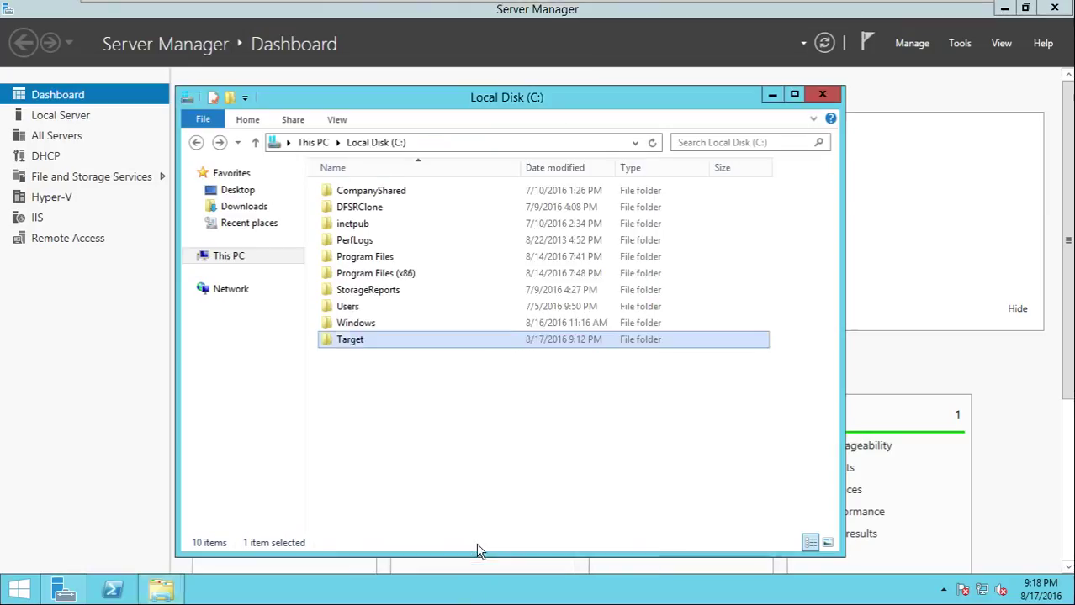
pyautogui.doubleClick(370, 339)
pyautogui.moveTo(706, 7)
pyautogui.click(538, 10)
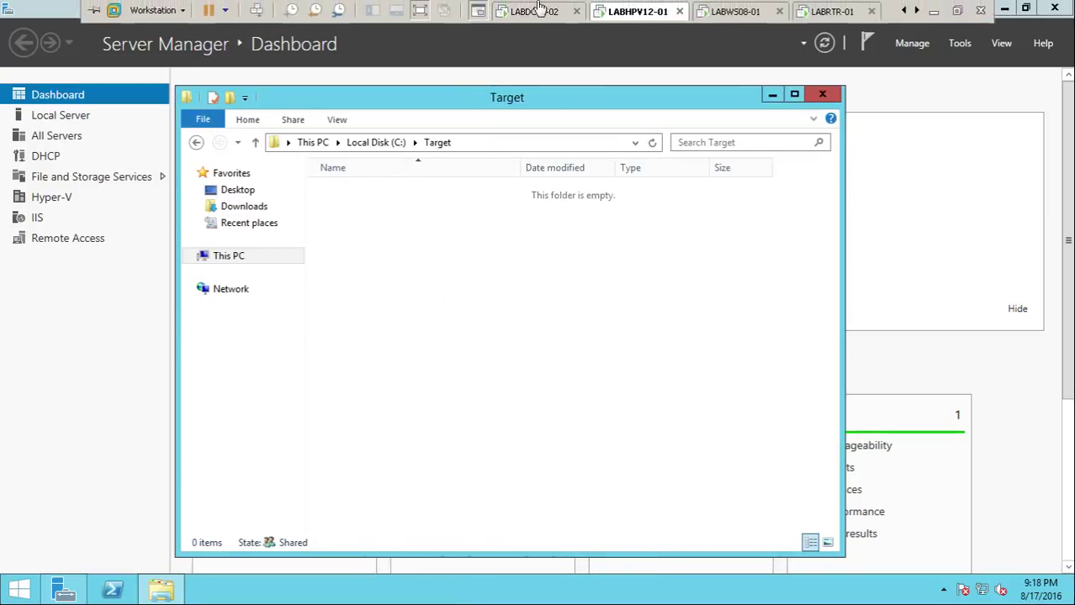
# Step: Run the Move Files task now and refresh the task list
pyautogui.click(204, 118)
pyautogui.rightClick(203, 118)
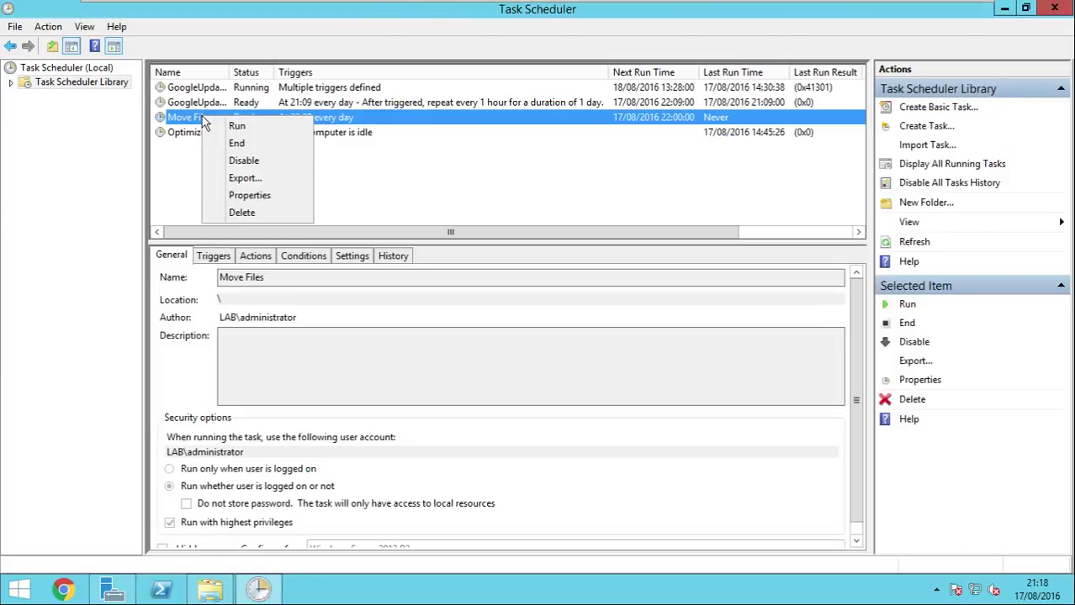
pyautogui.click(236, 127)
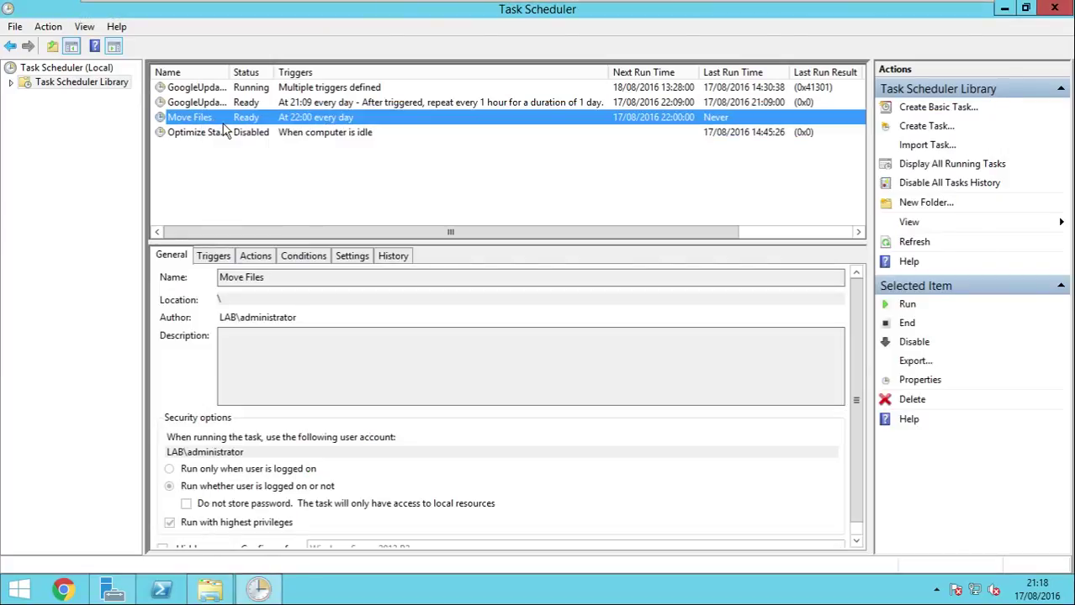
pyautogui.rightClick(275, 167)
pyautogui.click(340, 232)
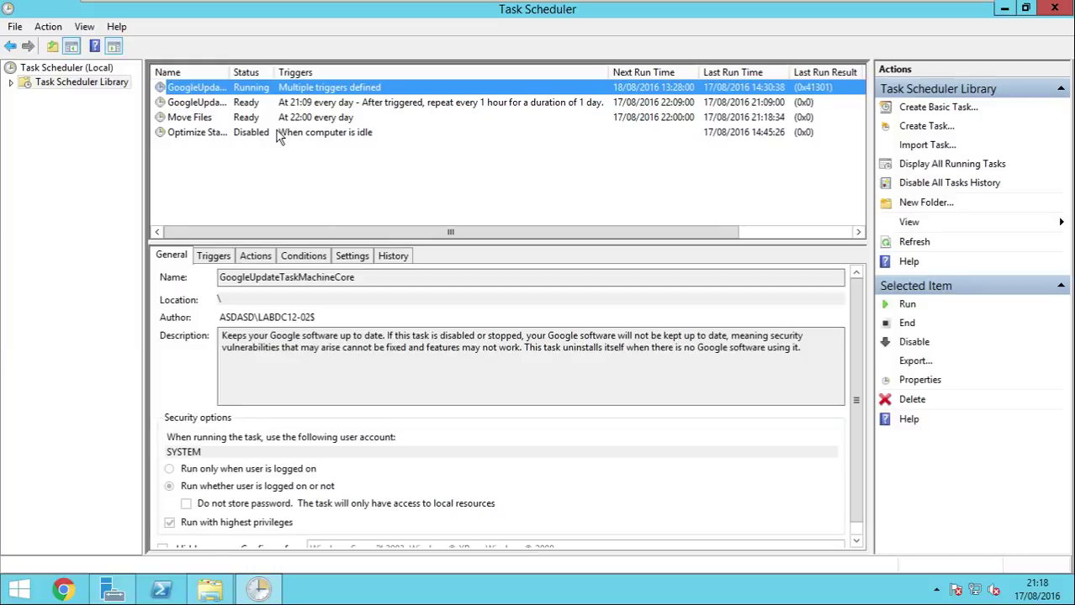
# Step: Confirm tes.mp3 left the Source folder and refresh the remote Target folder on LABHPV12-01
pyautogui.click(212, 590)
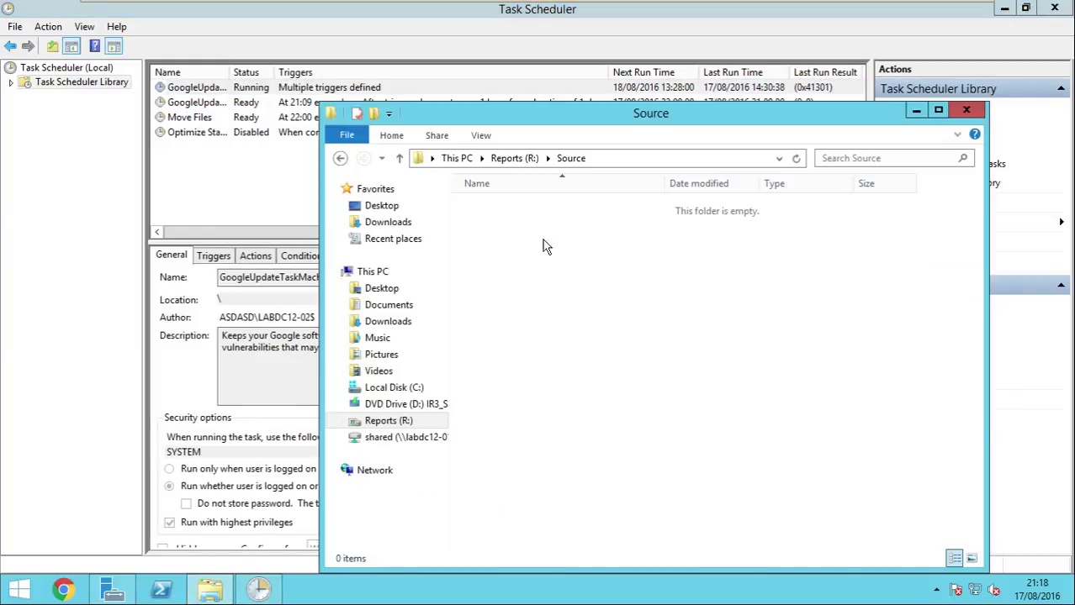
pyautogui.moveTo(522, 233); pyautogui.dragTo(940, 497)
pyautogui.moveTo(470, 222); pyautogui.dragTo(959, 510)
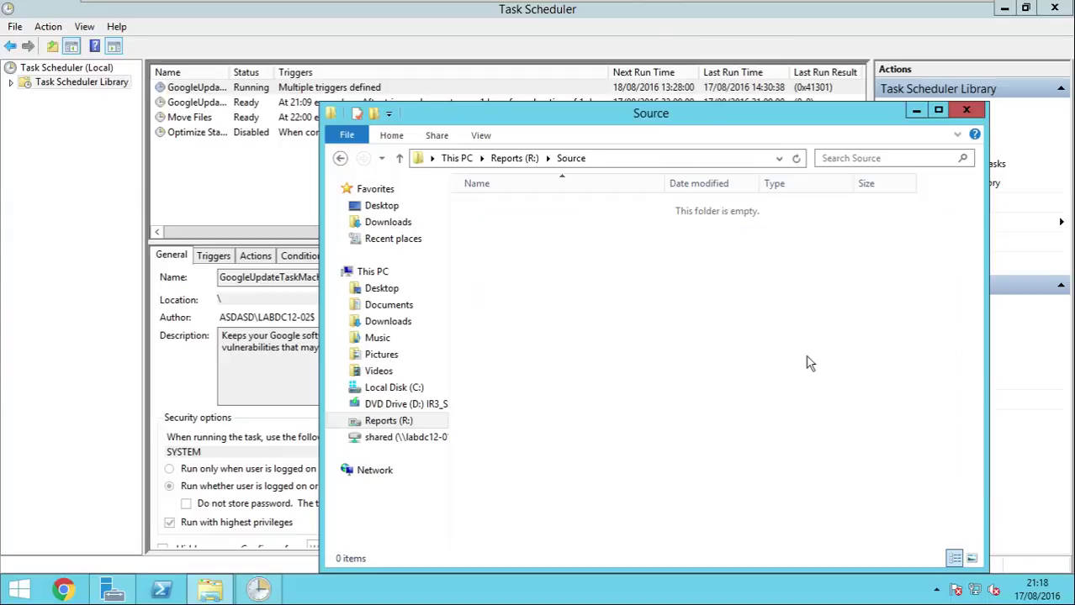
pyautogui.click(637, 12)
pyautogui.rightClick(434, 277)
pyautogui.click(459, 329)
pyautogui.click(533, 10)
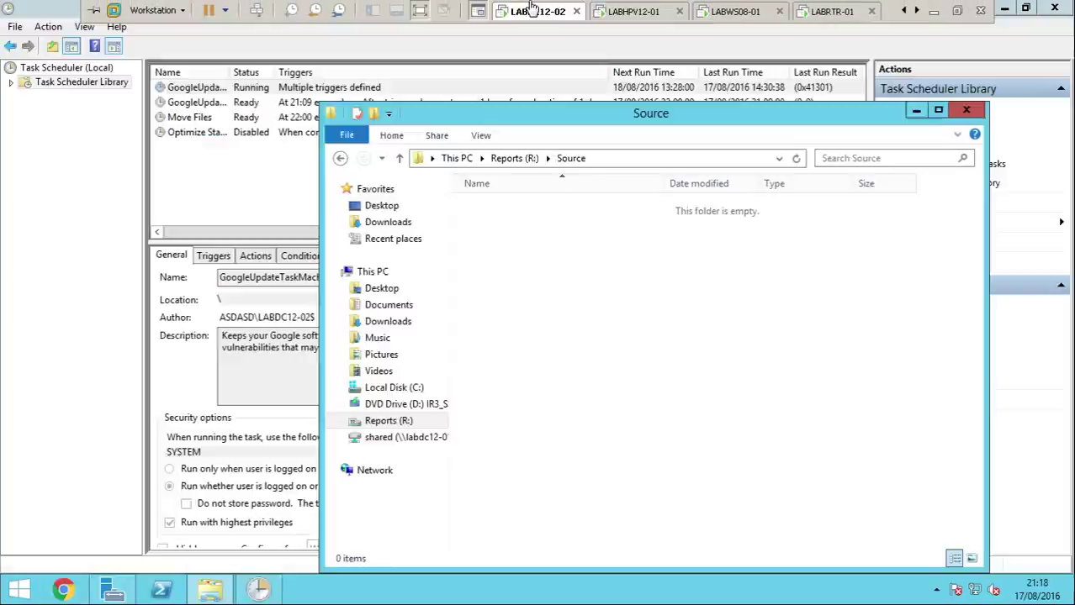